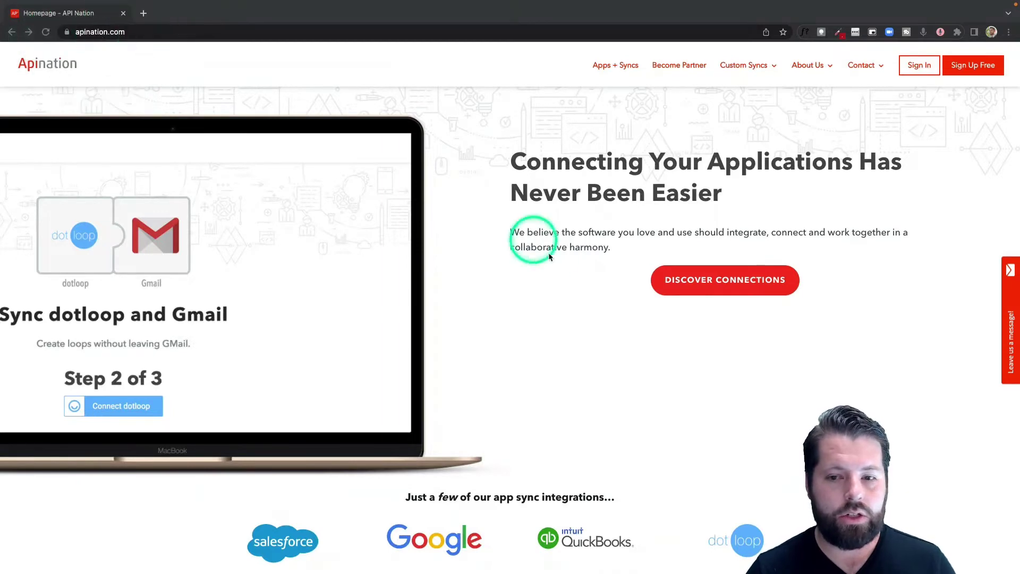
Open the All Applications list and scroll through the app grid.
{"action": "left_click", "coordinate": [708, 288]}
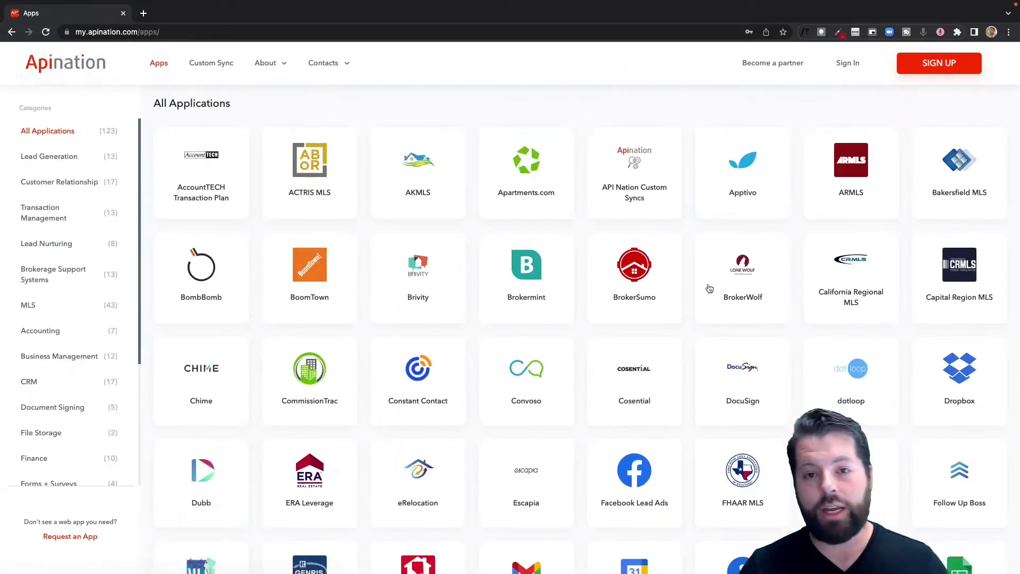
{"action": "scroll", "coordinate": [550, 322], "scroll_direction": "down", "scroll_amount": 5}
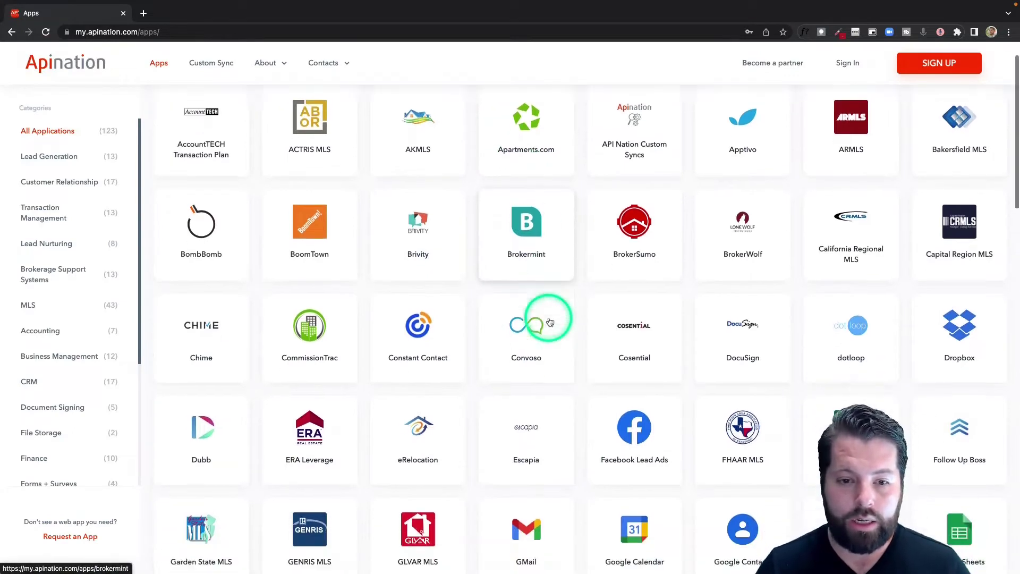
{"action": "scroll", "coordinate": [550, 322], "scroll_direction": "down", "scroll_amount": 1}
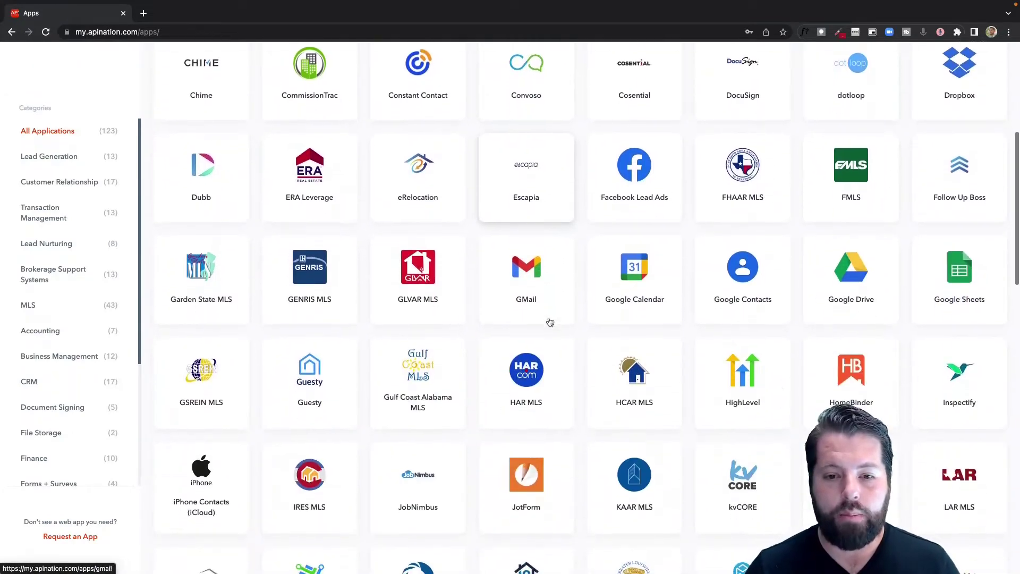
{"action": "scroll", "coordinate": [550, 322], "scroll_direction": "down", "scroll_amount": 2}
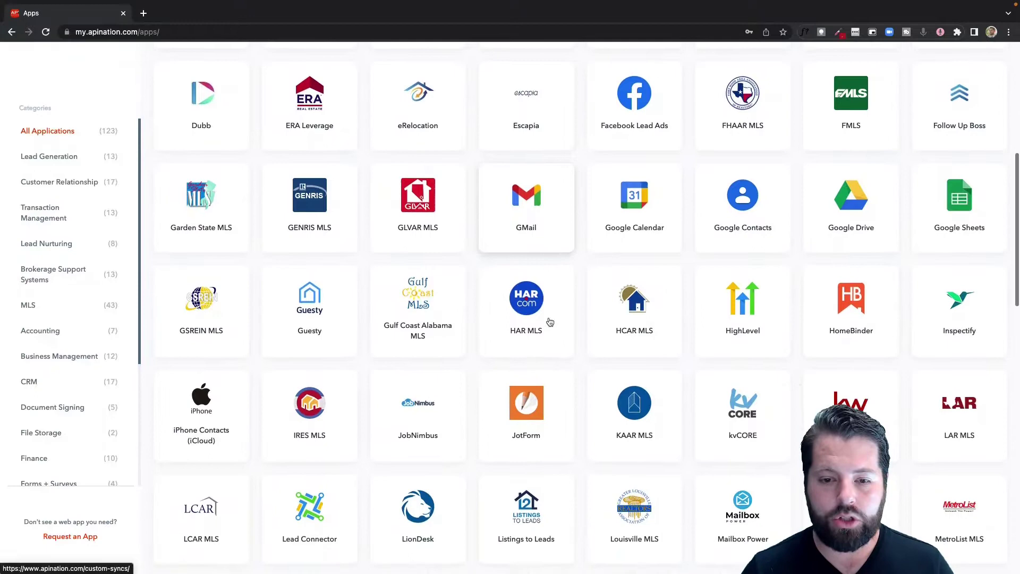
Open HighLevel's integrations and scroll its partner-app list down to Outlook.
{"action": "left_click", "coordinate": [728, 255]}
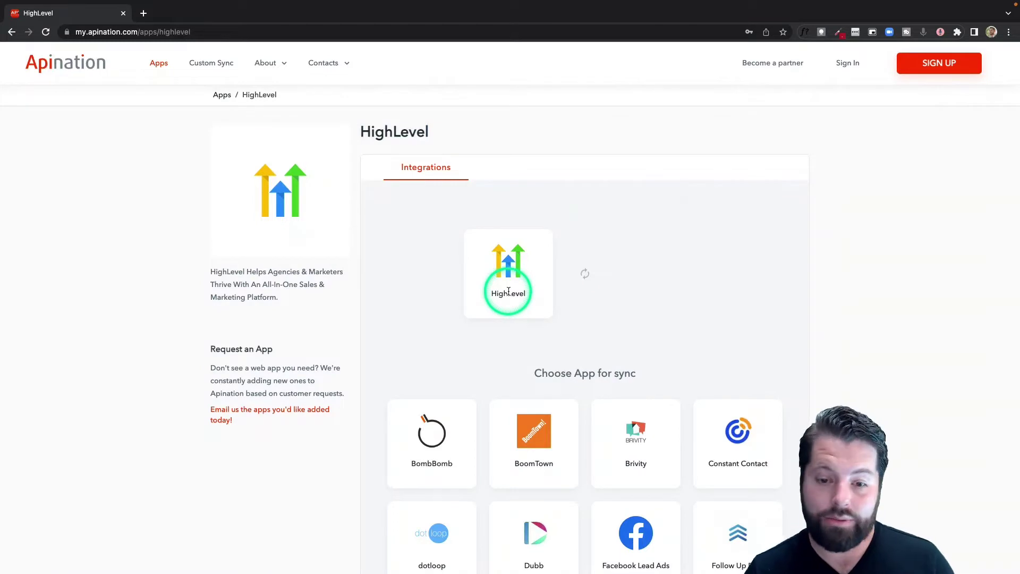
{"action": "scroll", "coordinate": [508, 291], "scroll_direction": "down", "scroll_amount": 3}
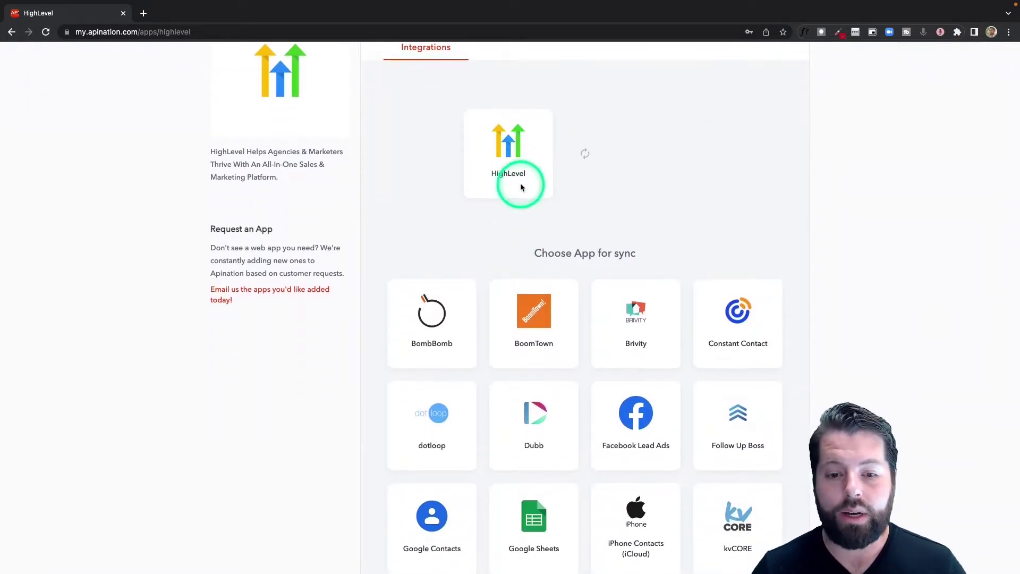
{"action": "scroll", "coordinate": [474, 244], "scroll_direction": "down", "scroll_amount": 1}
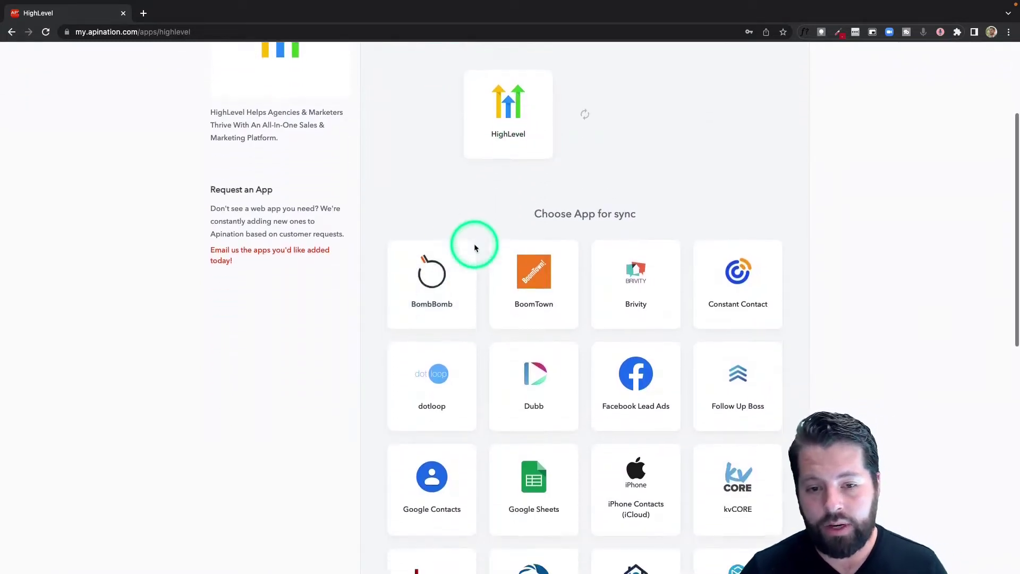
{"action": "scroll", "coordinate": [474, 244], "scroll_direction": "down", "scroll_amount": 4}
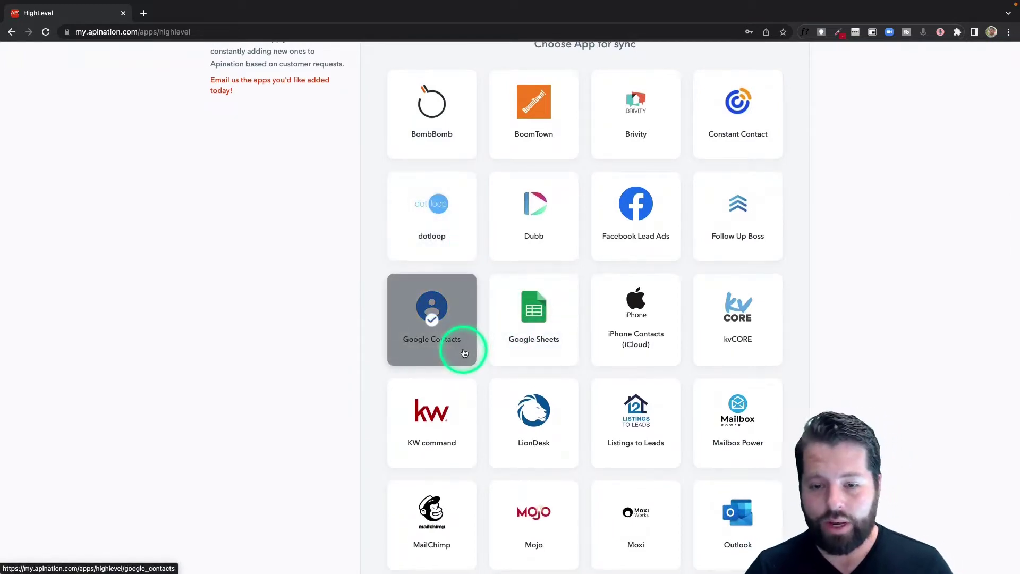
{"action": "scroll", "coordinate": [463, 350], "scroll_direction": "down", "scroll_amount": 4}
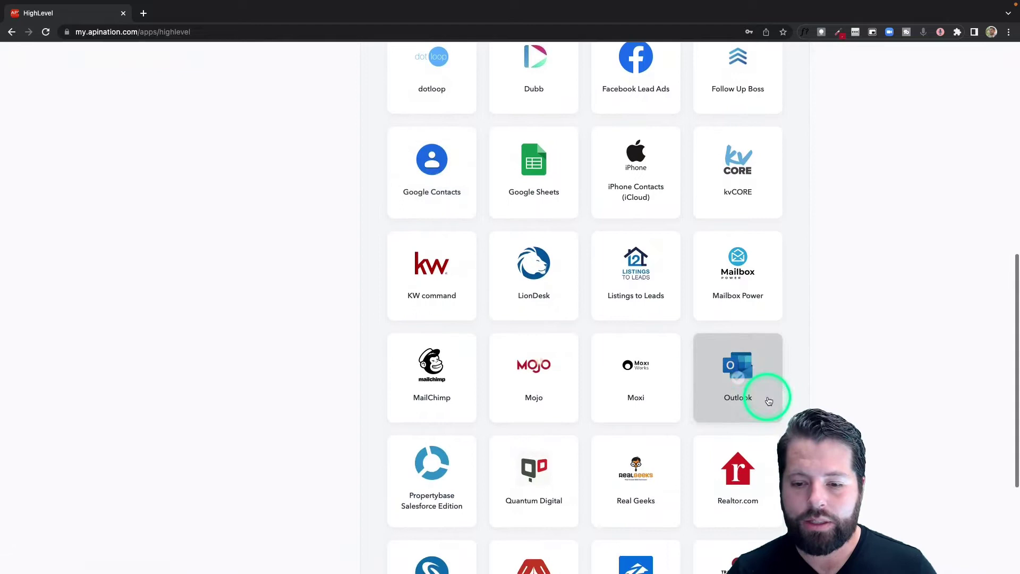
Choose Outlook and activate the 'HighLevel contacts to Office 365 contacts' sync.
{"action": "left_click", "coordinate": [769, 401]}
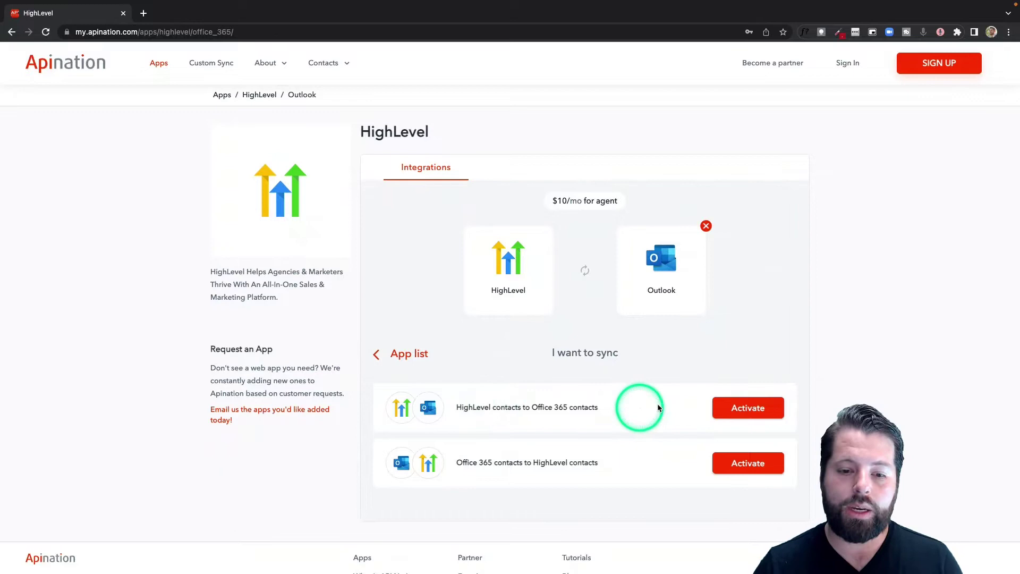
{"action": "left_click", "coordinate": [745, 409]}
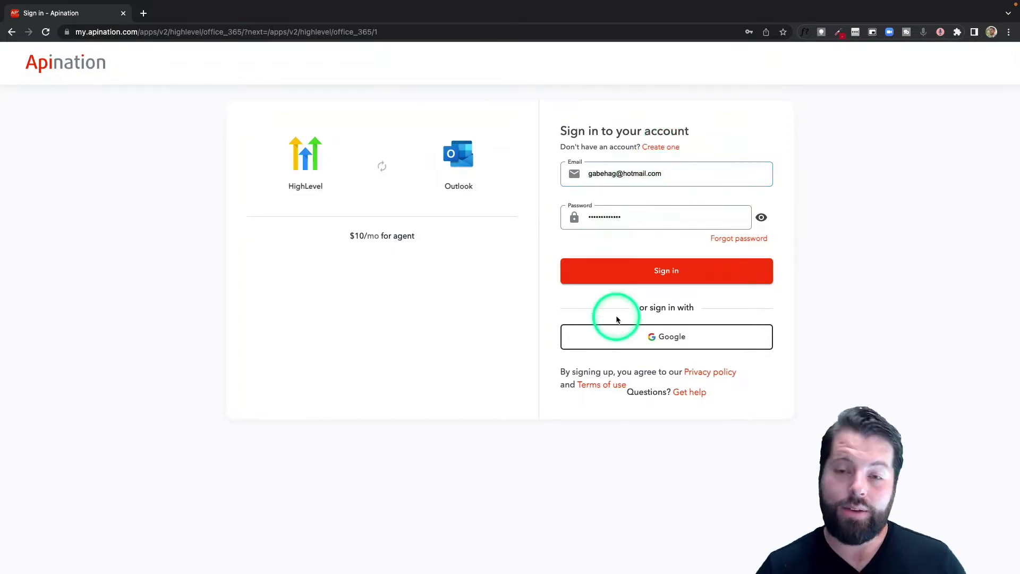
Sign in with Google, connect the API Nation - HighLevel account, then connect Office 365.
{"action": "left_click", "coordinate": [657, 341]}
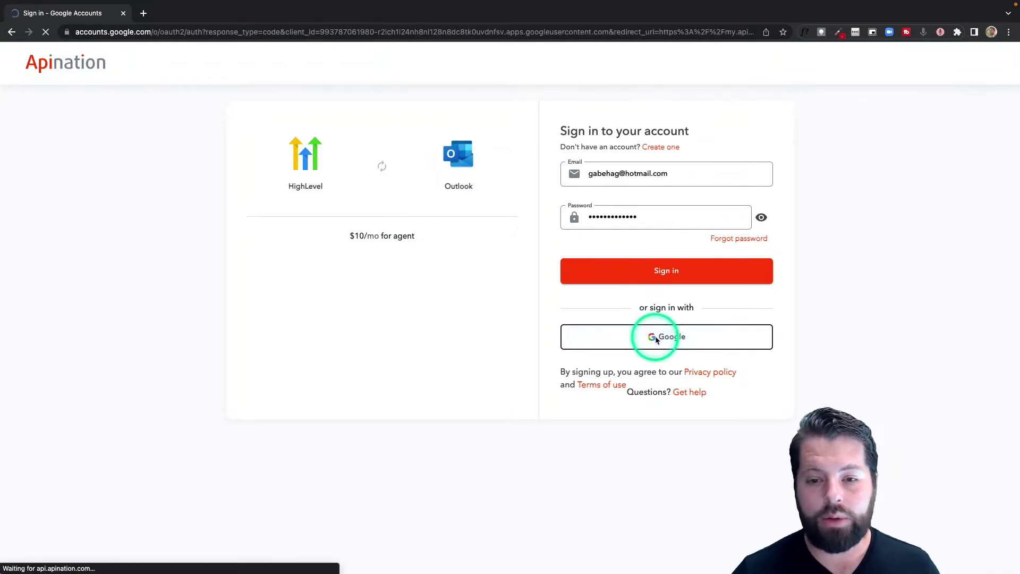
{"action": "left_click", "coordinate": [517, 288]}
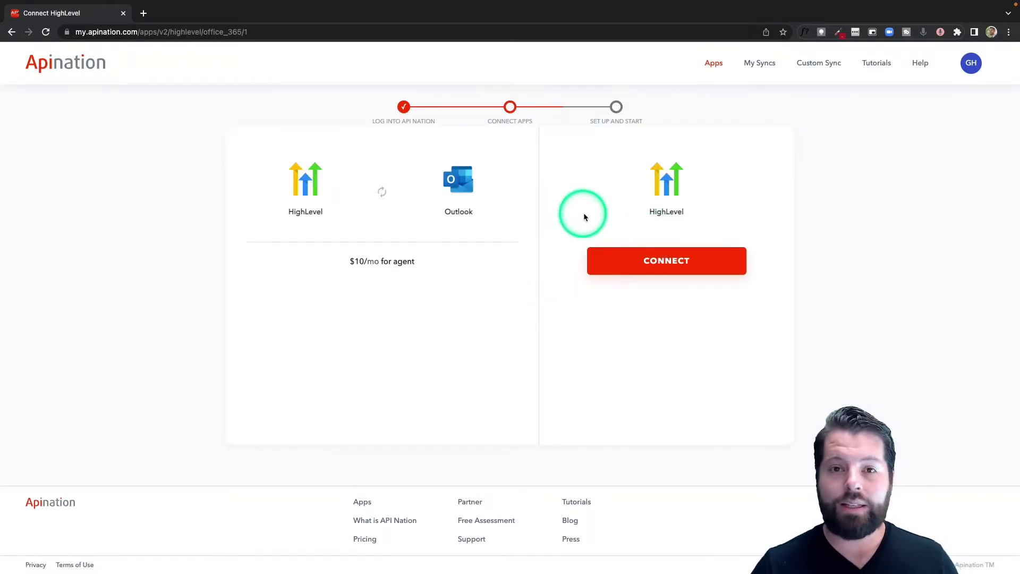
{"action": "left_click", "coordinate": [678, 264]}
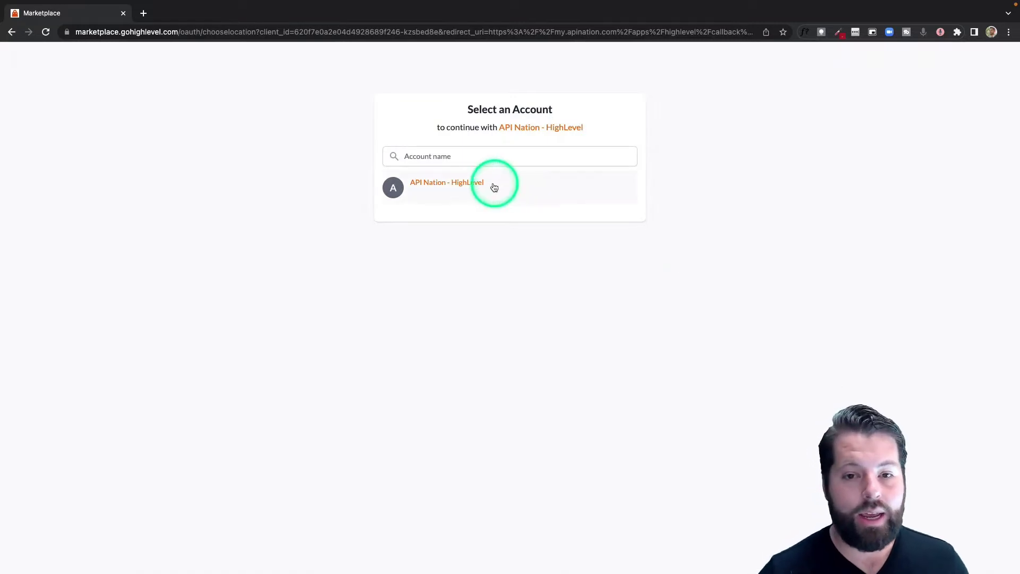
{"action": "left_click", "coordinate": [439, 186]}
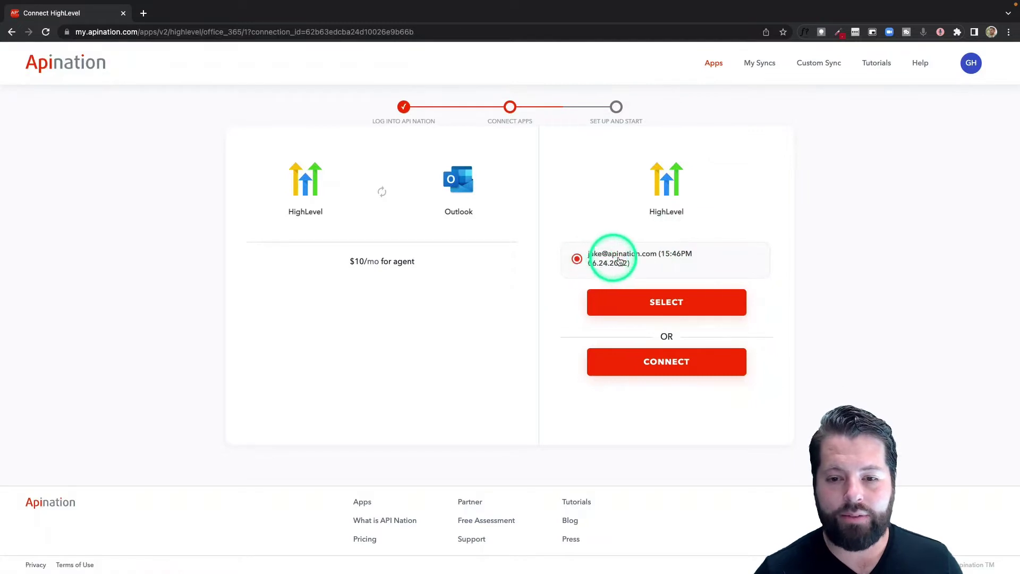
{"action": "left_click", "coordinate": [630, 301]}
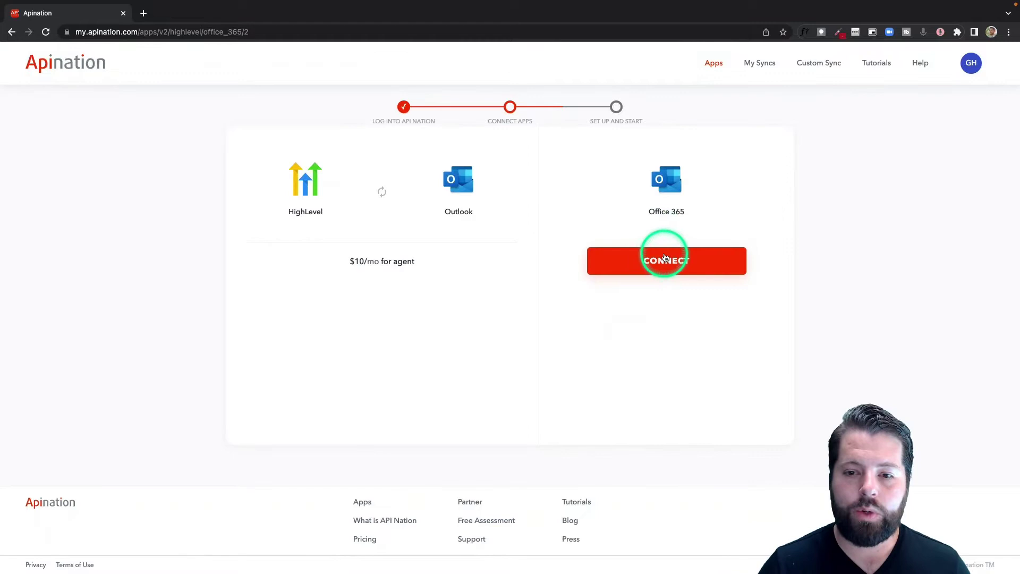
{"action": "left_click", "coordinate": [667, 261]}
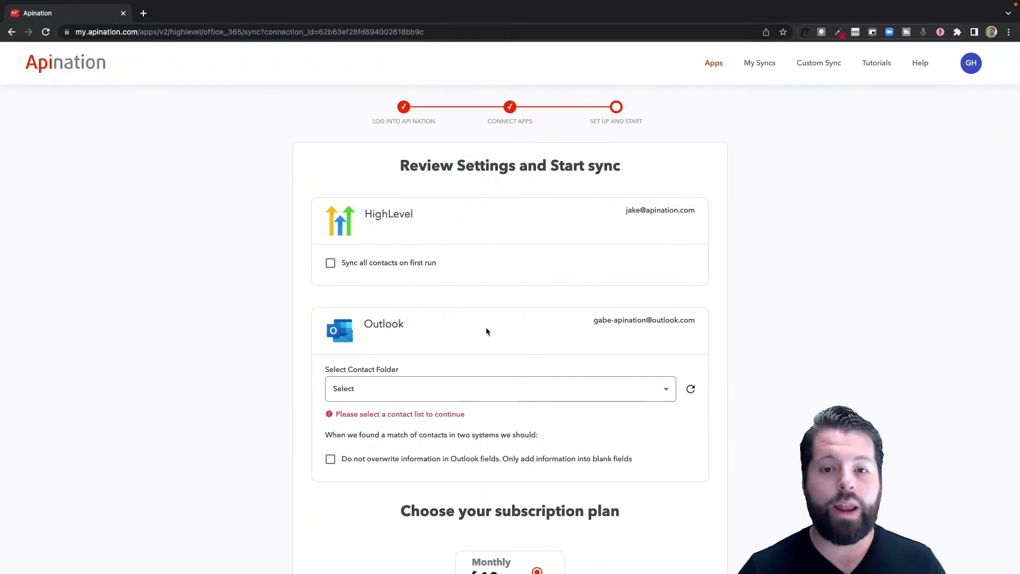
Toggle 'sync all contacts on first run' on and back off.
{"action": "scroll", "coordinate": [485, 331], "scroll_direction": "down", "scroll_amount": 3}
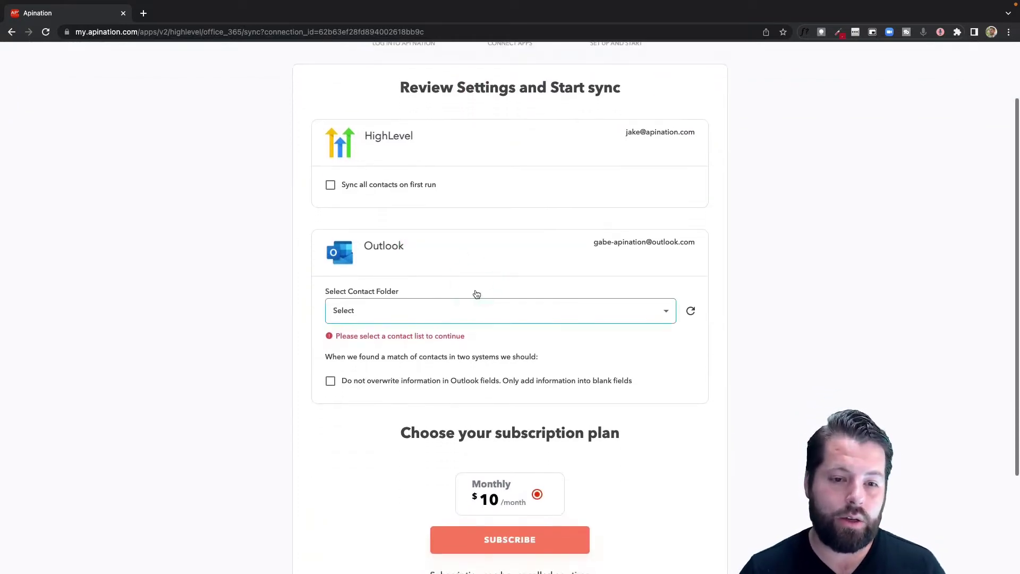
{"action": "left_click", "coordinate": [375, 226]}
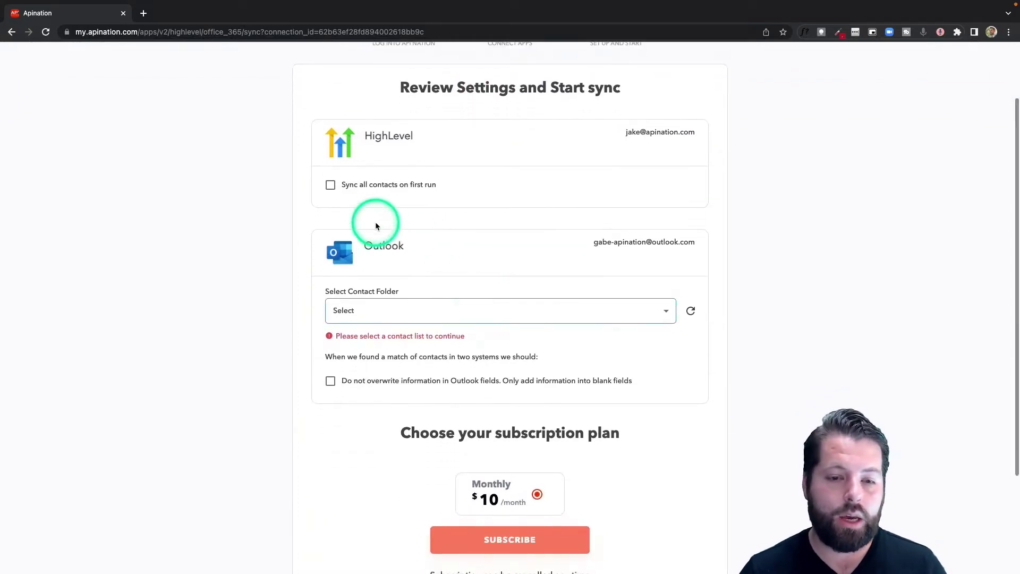
{"action": "left_click", "coordinate": [334, 190]}
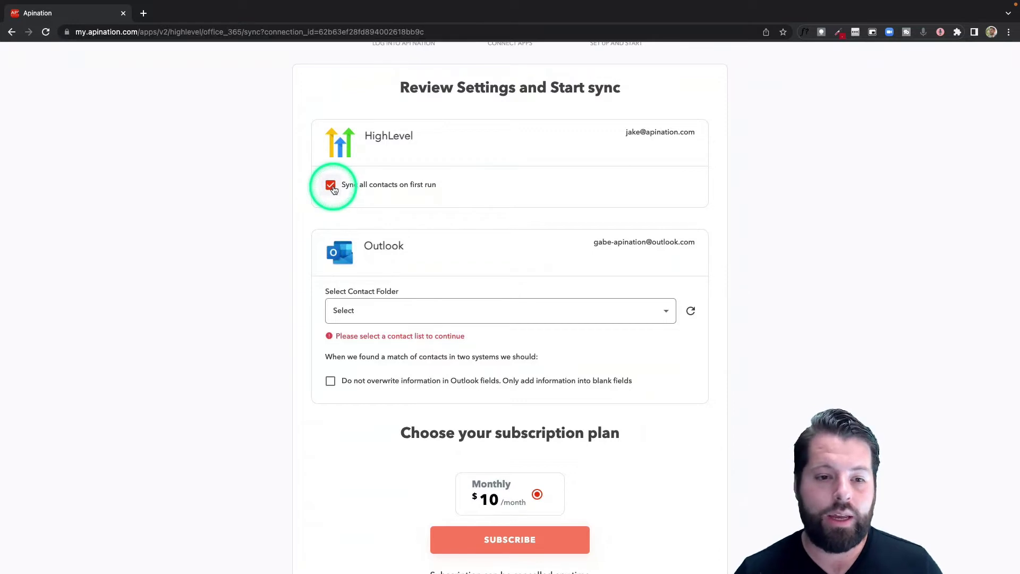
{"action": "left_click", "coordinate": [334, 190]}
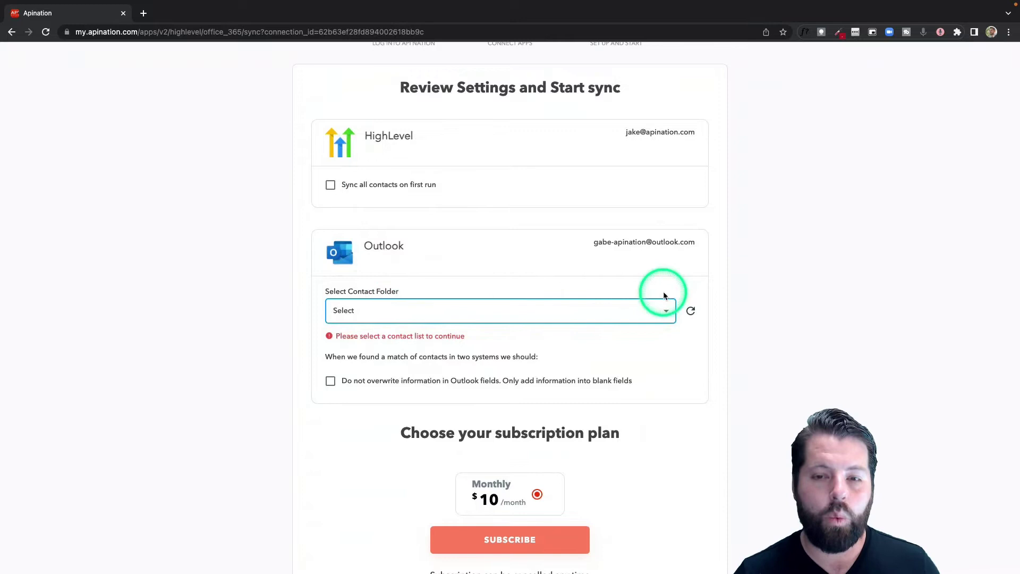
Set the Outlook contact folder for the sync to Default.
{"action": "left_click", "coordinate": [668, 315]}
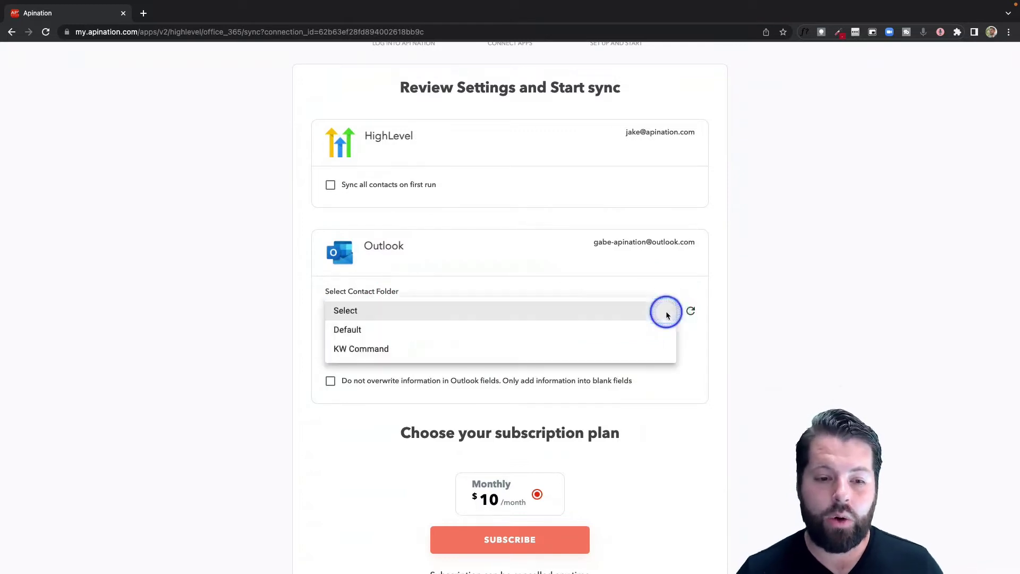
{"action": "left_click", "coordinate": [376, 333]}
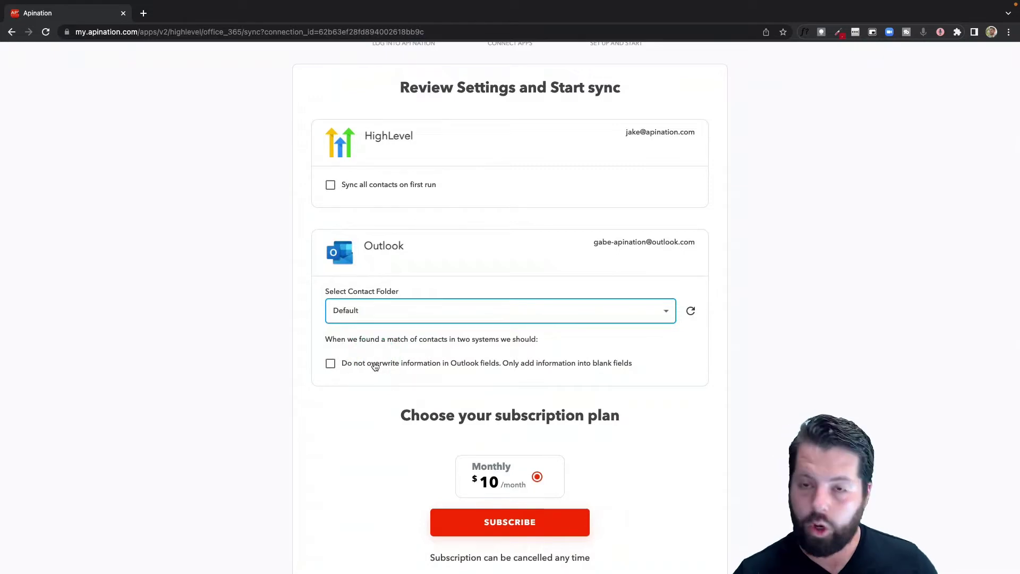
{"action": "left_click", "coordinate": [519, 309]}
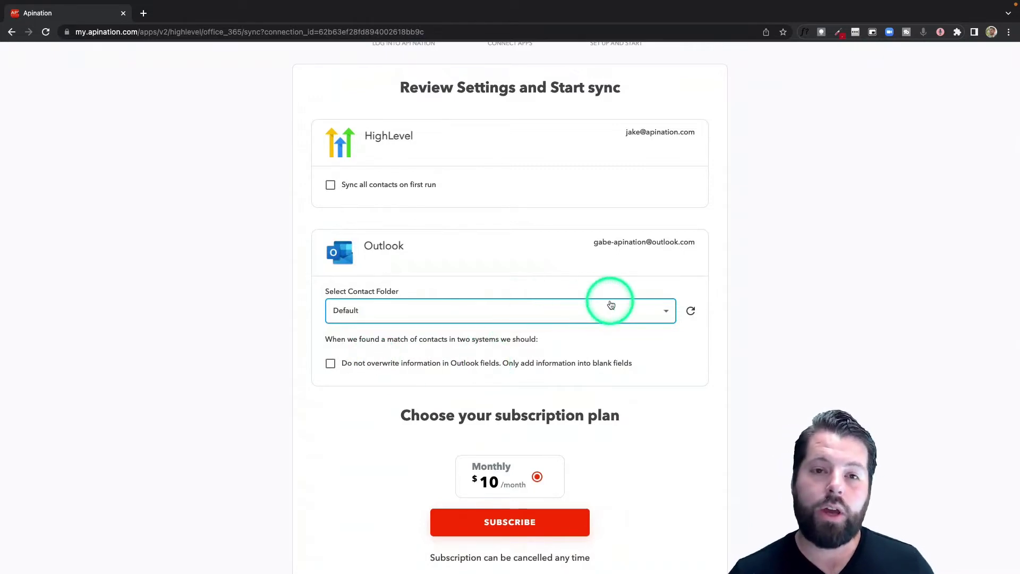
{"action": "left_click", "coordinate": [639, 307]}
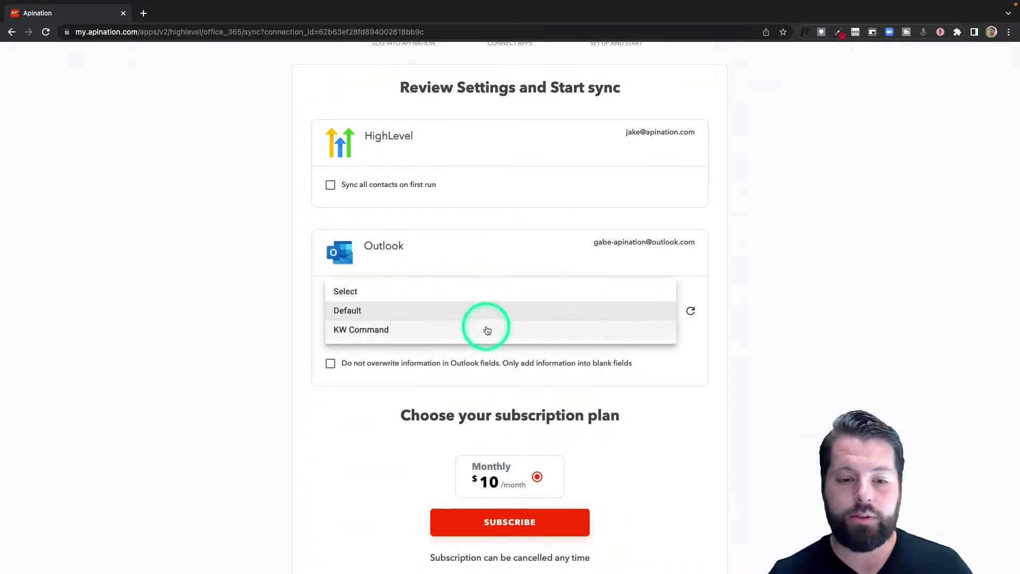
{"action": "left_click", "coordinate": [672, 365]}
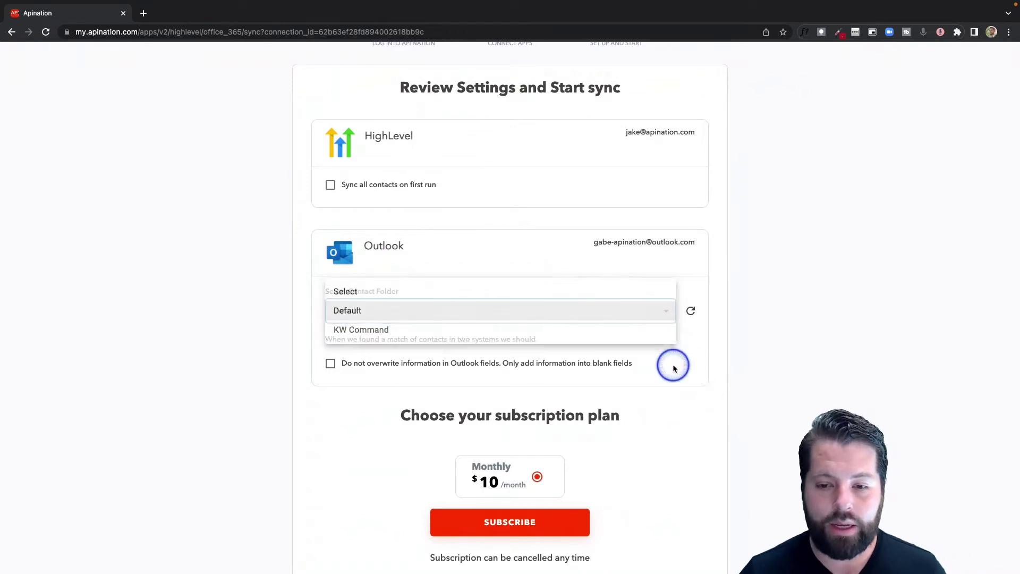
In a new tab, create an Outlook People contact folder named 'HighLevel'.
{"action": "left_click", "coordinate": [143, 13]}
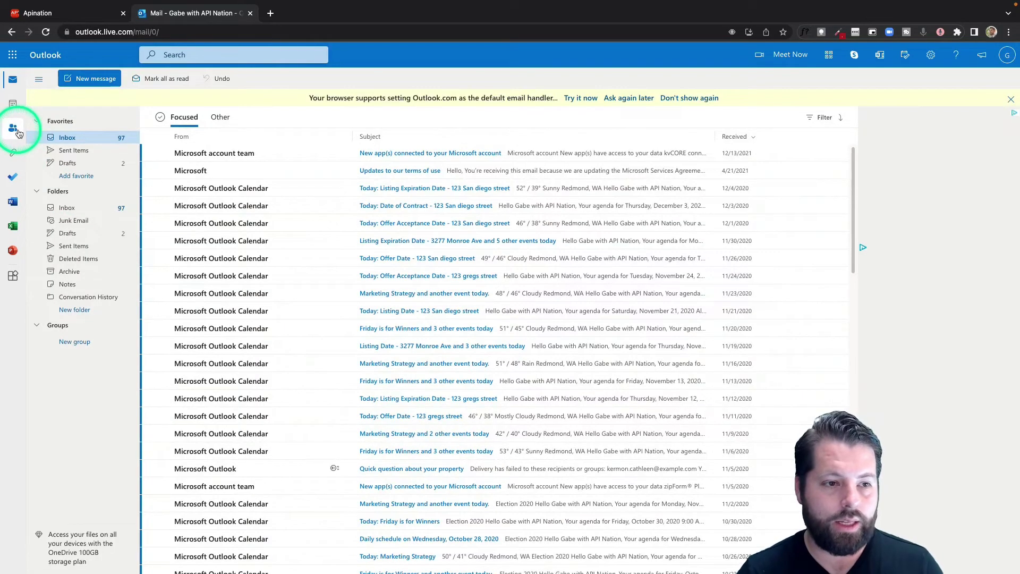
{"action": "left_click", "coordinate": [13, 128]}
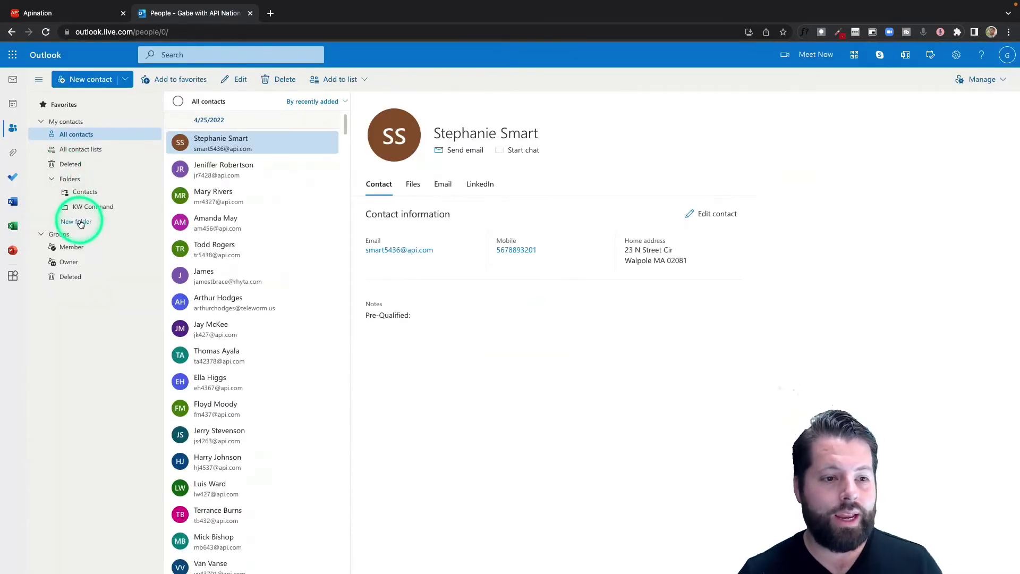
{"action": "left_click", "coordinate": [80, 222]}
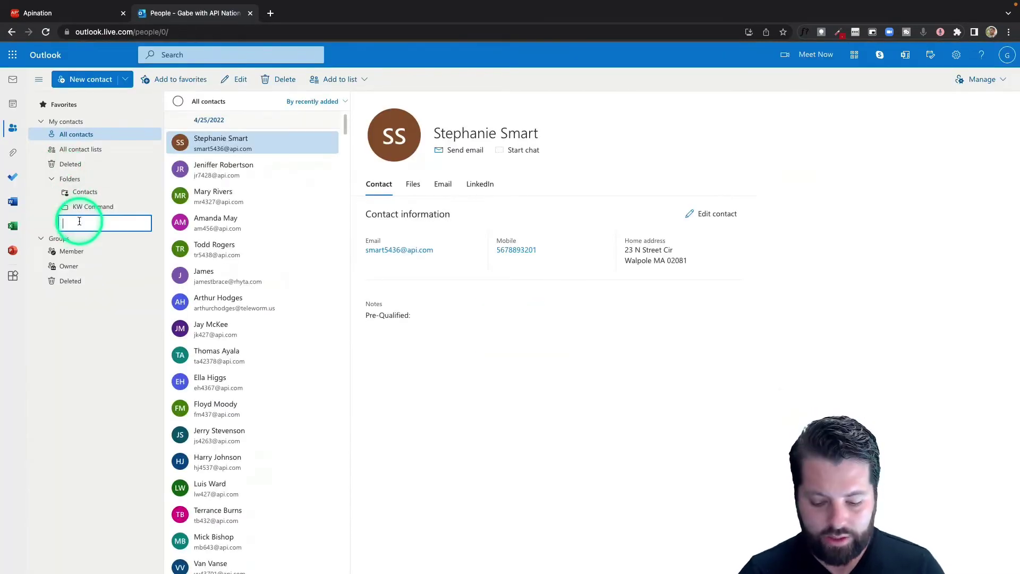
{"action": "type", "text": "HighLevel"}
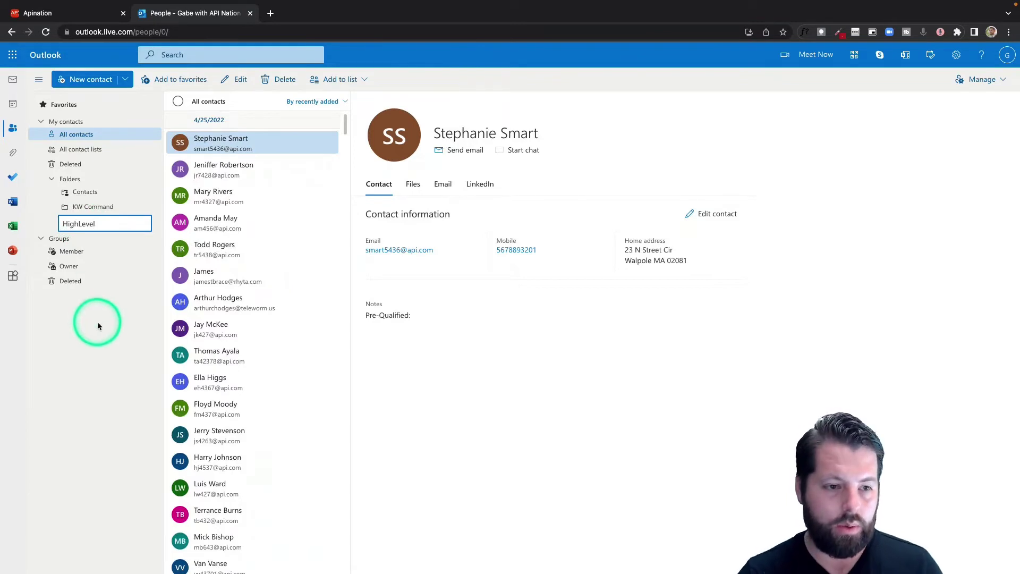
{"action": "key", "text": "Return"}
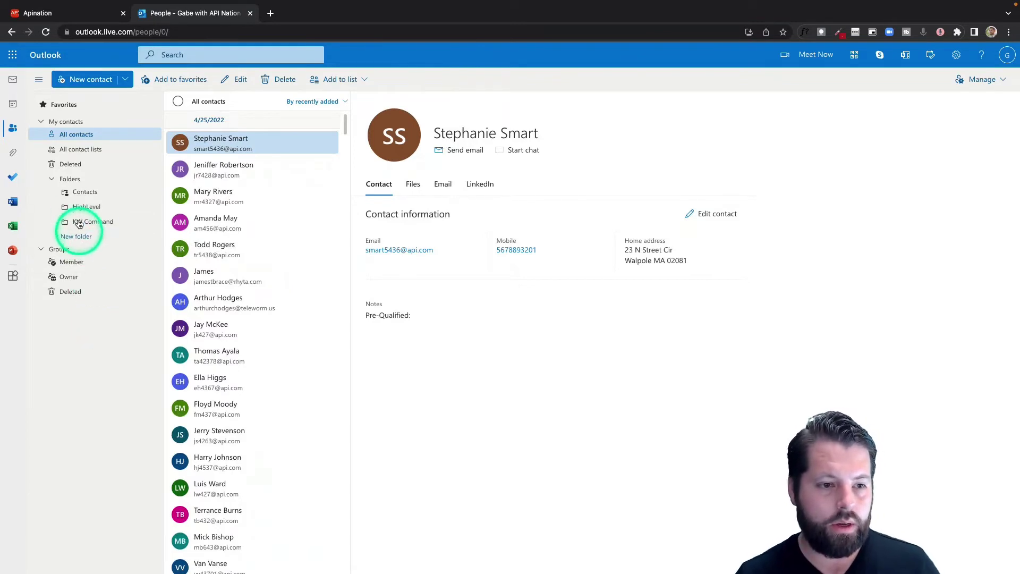
Refresh and select the HighLevel contact folder, enabling 'Do not overwrite information in Outlook fields'.
{"action": "left_click", "coordinate": [82, 16]}
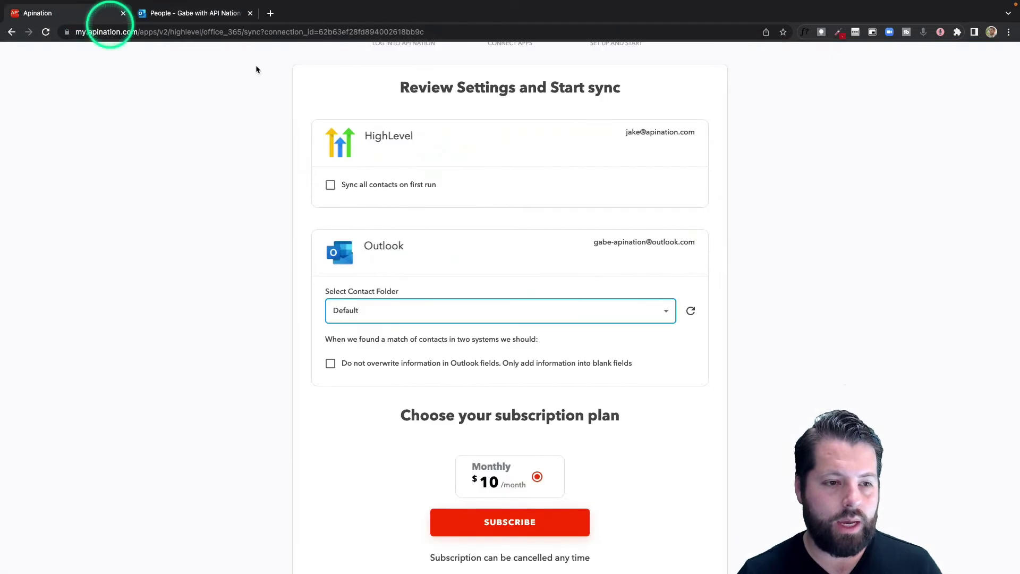
{"action": "left_click", "coordinate": [691, 311]}
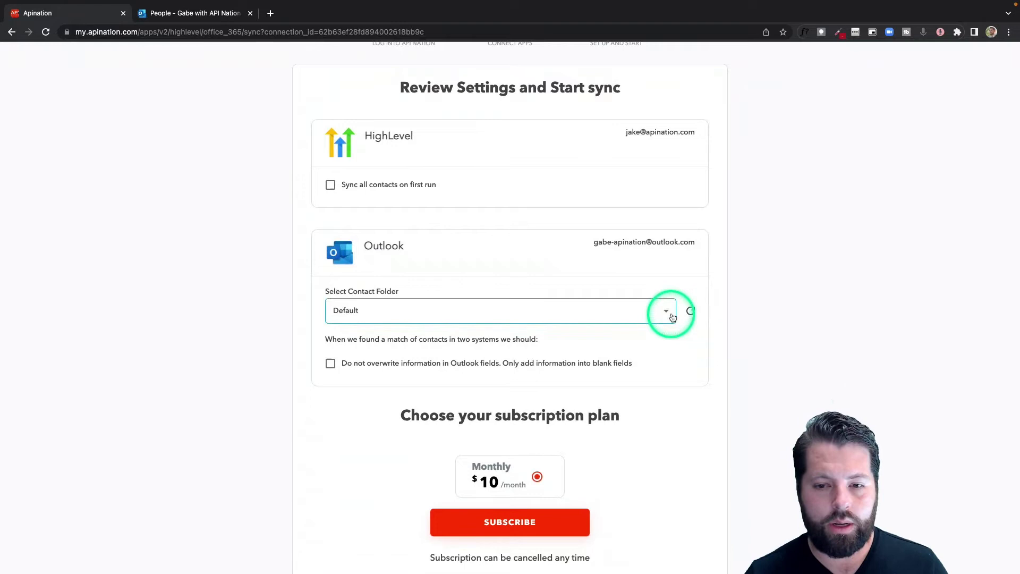
{"action": "left_click", "coordinate": [668, 312]}
{"action": "left_click", "coordinate": [364, 330]}
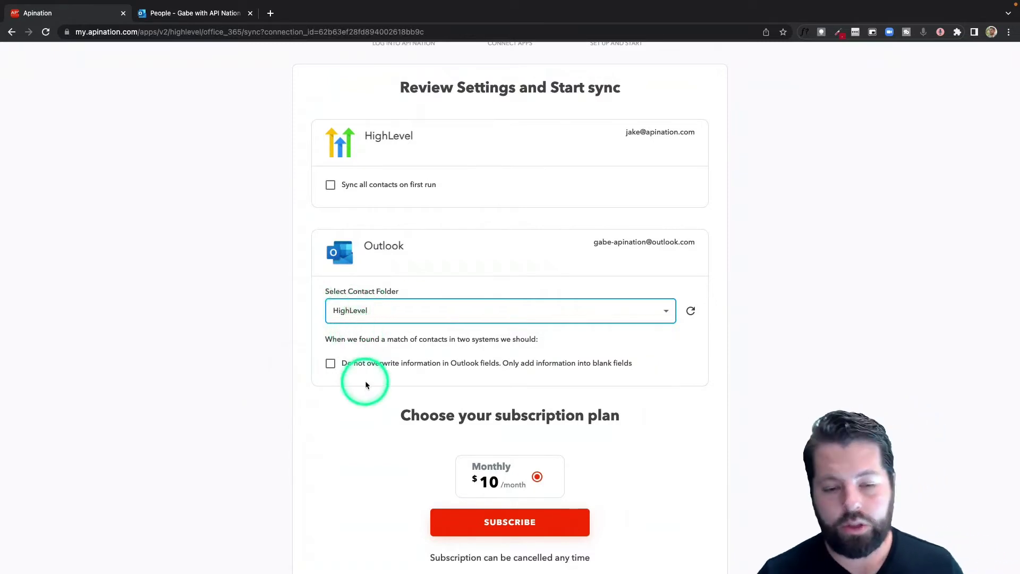
{"action": "left_click", "coordinate": [446, 311]}
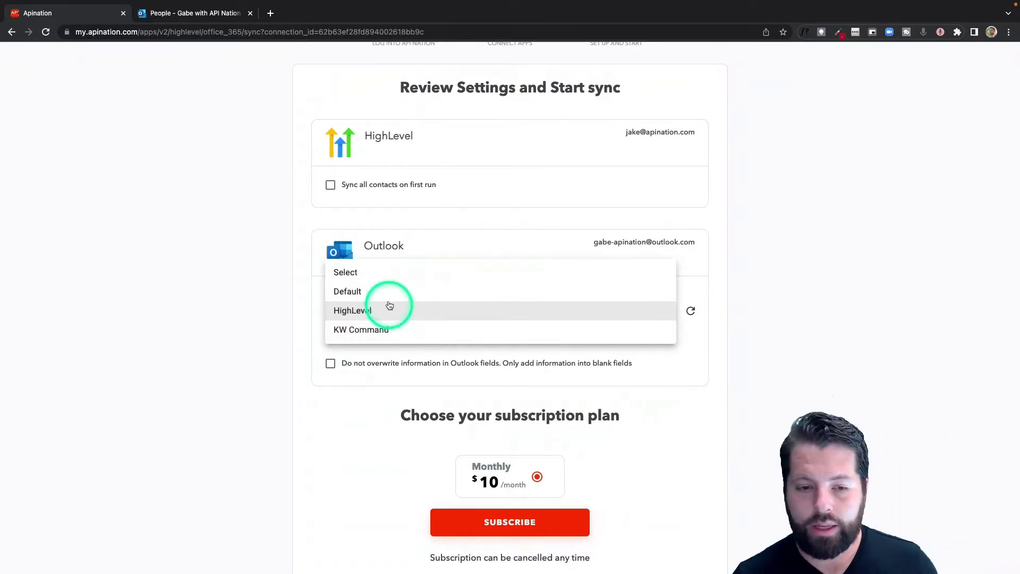
{"action": "left_click", "coordinate": [294, 340]}
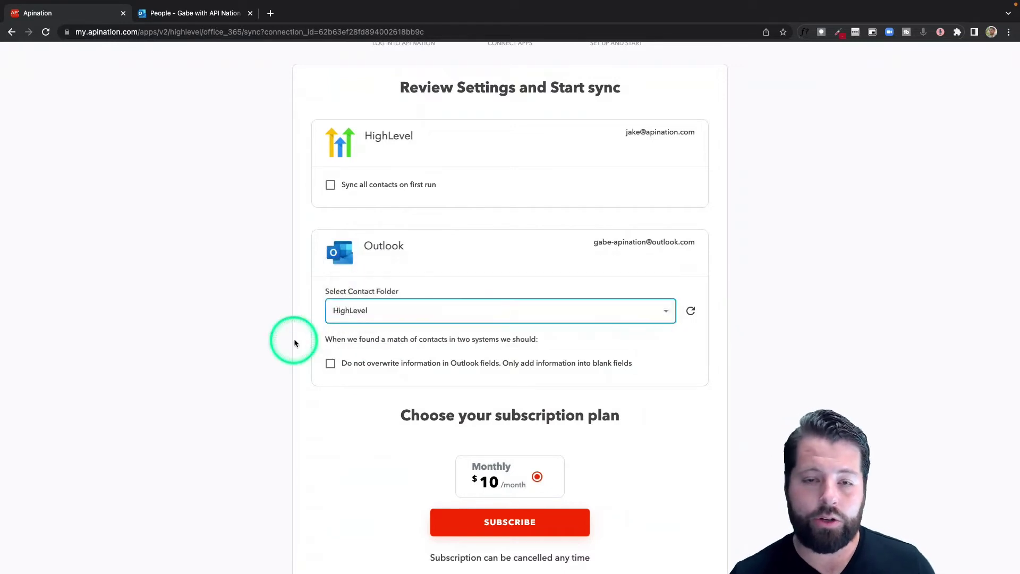
{"action": "left_click", "coordinate": [331, 365]}
{"action": "scroll", "coordinate": [380, 435], "scroll_direction": "down", "scroll_amount": 2}
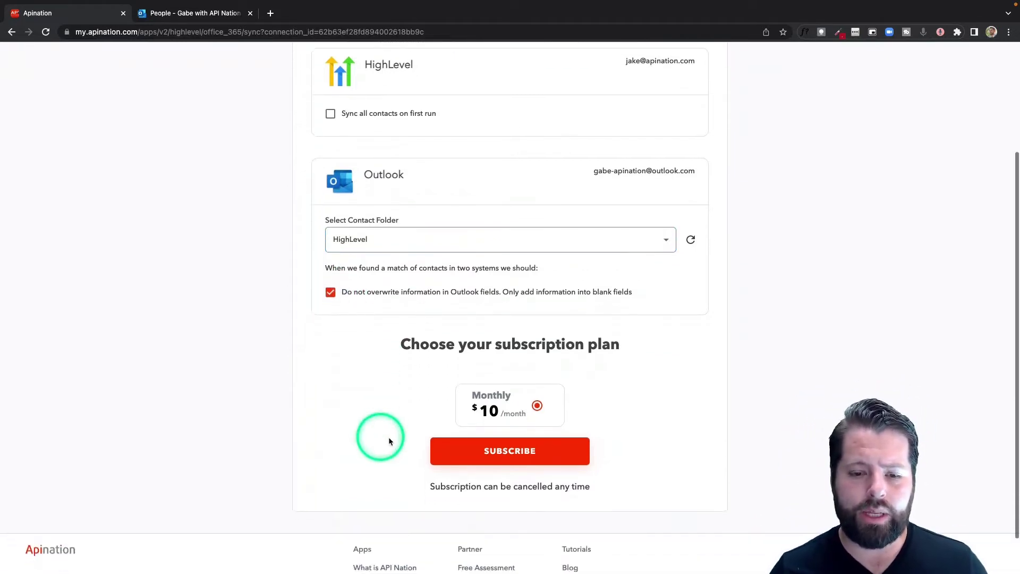
Subscribe to create the sync, then scroll down to its field Mapping section.
{"action": "left_click", "coordinate": [506, 452]}
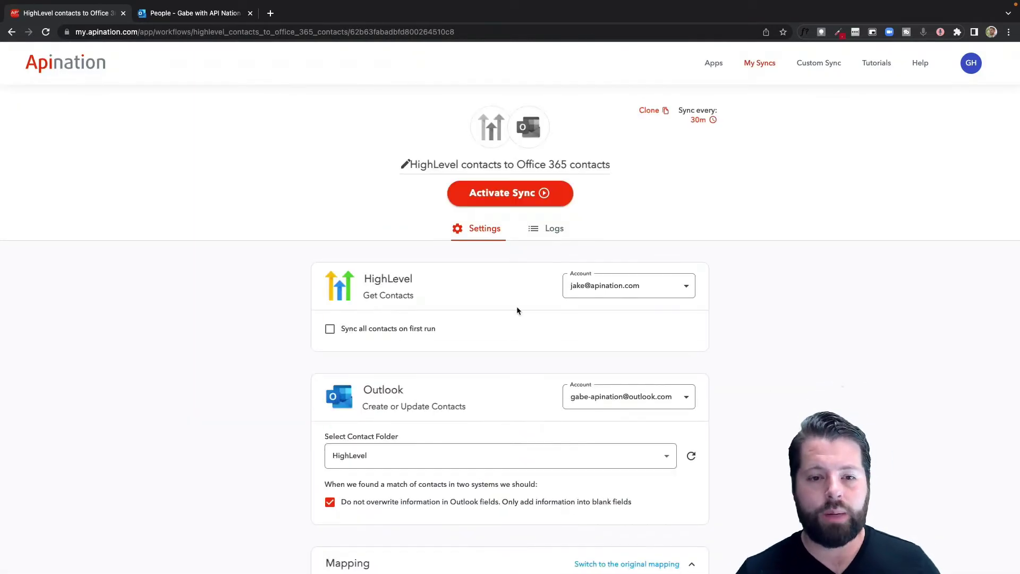
{"action": "scroll", "coordinate": [518, 311], "scroll_direction": "down", "scroll_amount": 2}
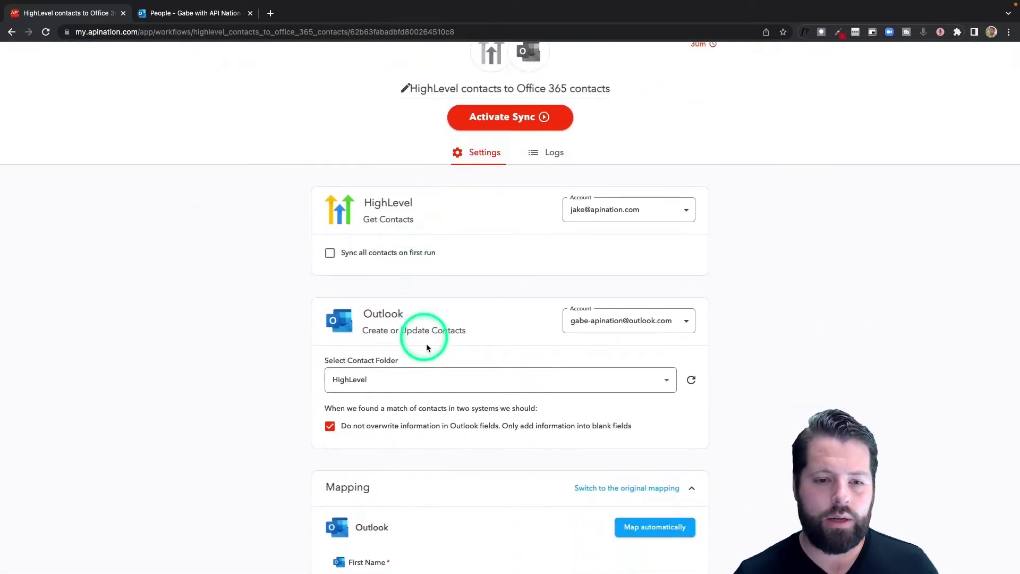
{"action": "scroll", "coordinate": [426, 345], "scroll_direction": "down", "scroll_amount": 6}
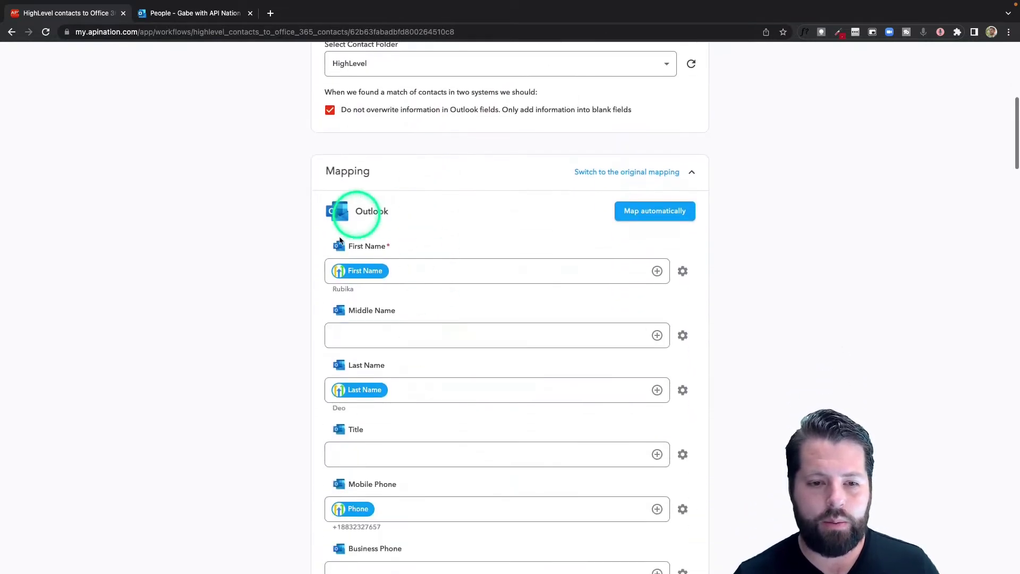
{"action": "left_click", "coordinate": [377, 335]}
{"action": "scroll", "coordinate": [455, 336], "scroll_direction": "down", "scroll_amount": 3}
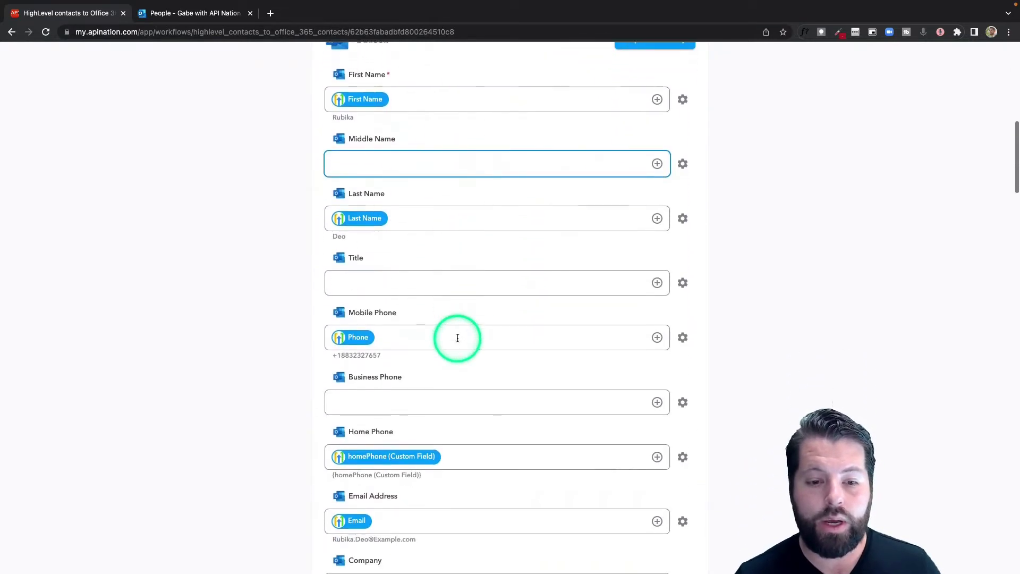
{"action": "left_click", "coordinate": [458, 338]}
{"action": "scroll", "coordinate": [449, 348], "scroll_direction": "down", "scroll_amount": 1}
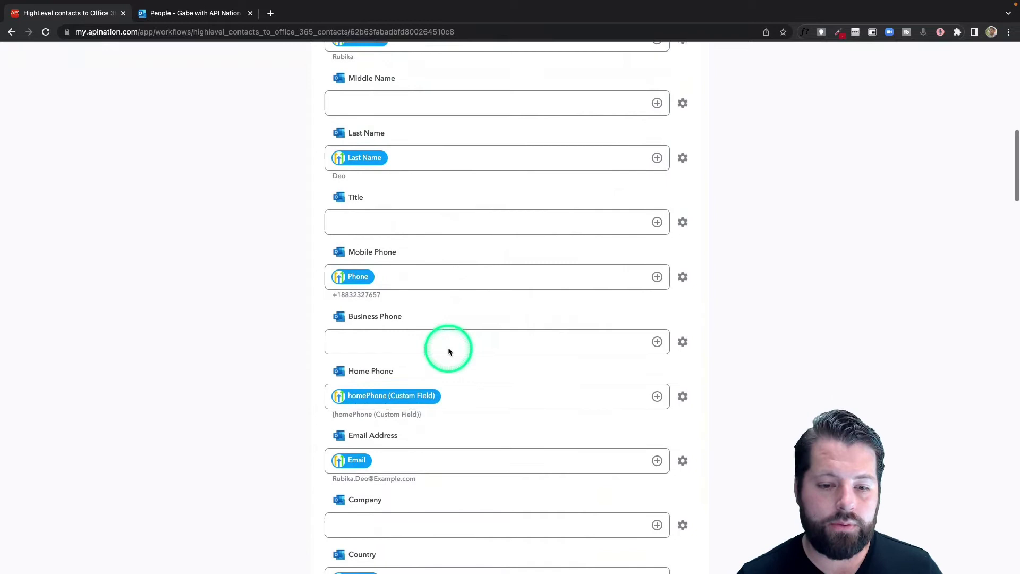
{"action": "scroll", "coordinate": [448, 348], "scroll_direction": "down", "scroll_amount": 7}
{"action": "left_click", "coordinate": [559, 250]}
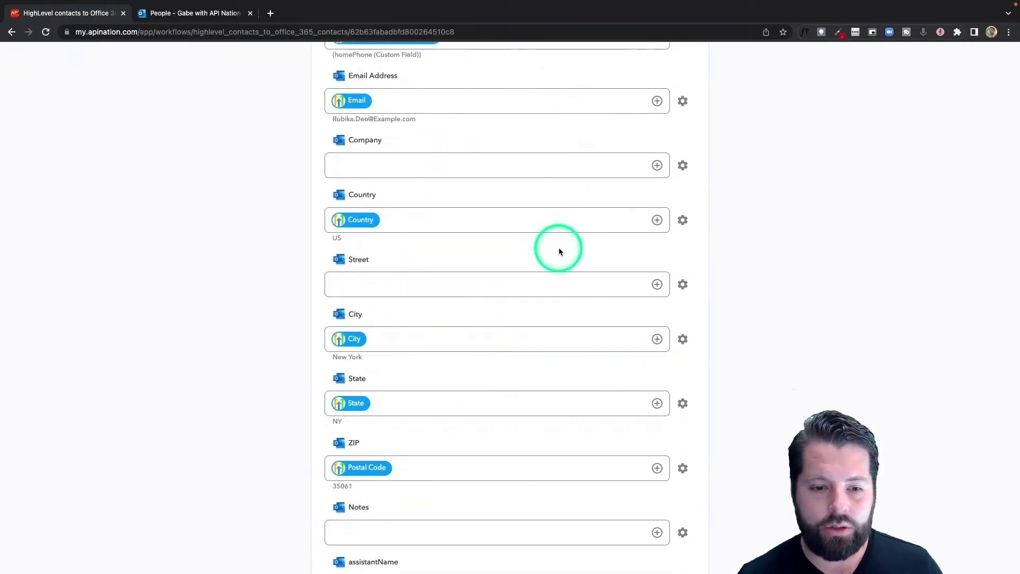
Map the Outlook Street field to HighLevel's Address value.
{"action": "left_click", "coordinate": [657, 286]}
{"action": "scroll", "coordinate": [510, 374], "scroll_direction": "down", "scroll_amount": 1}
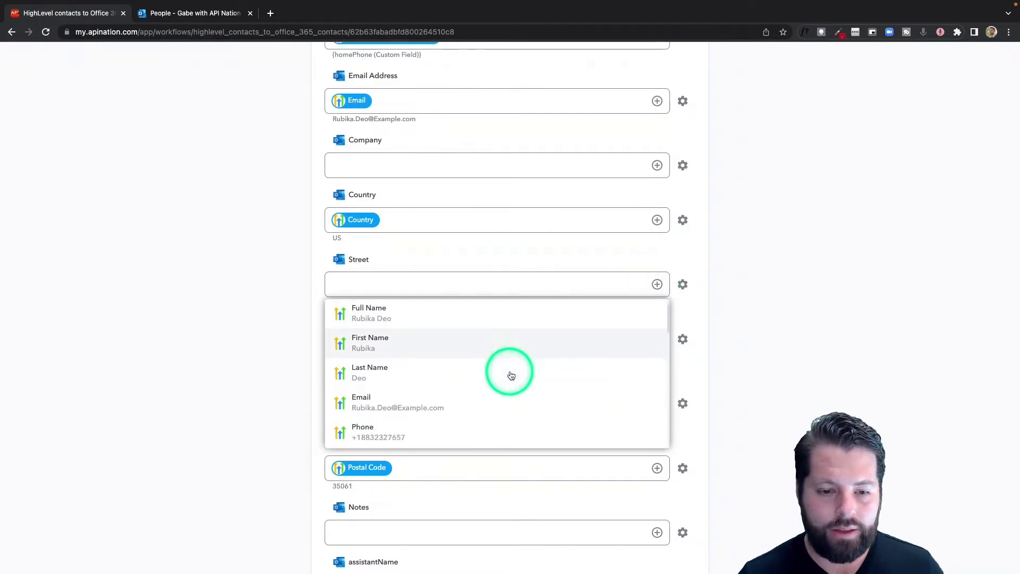
{"action": "scroll", "coordinate": [510, 375], "scroll_direction": "down", "scroll_amount": 5}
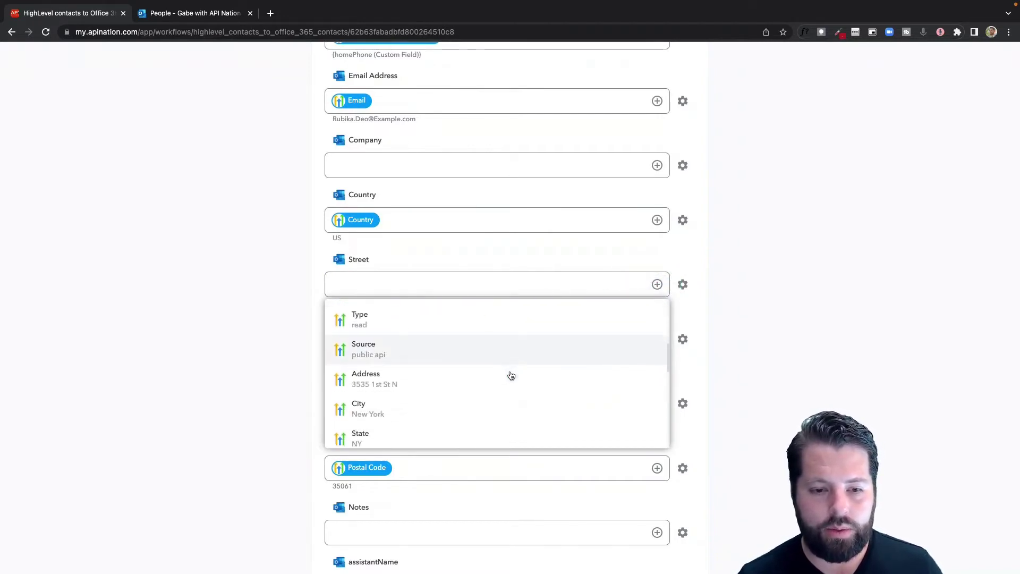
{"action": "left_click", "coordinate": [419, 384]}
{"action": "left_click", "coordinate": [353, 285]}
{"action": "left_click", "coordinate": [406, 281]}
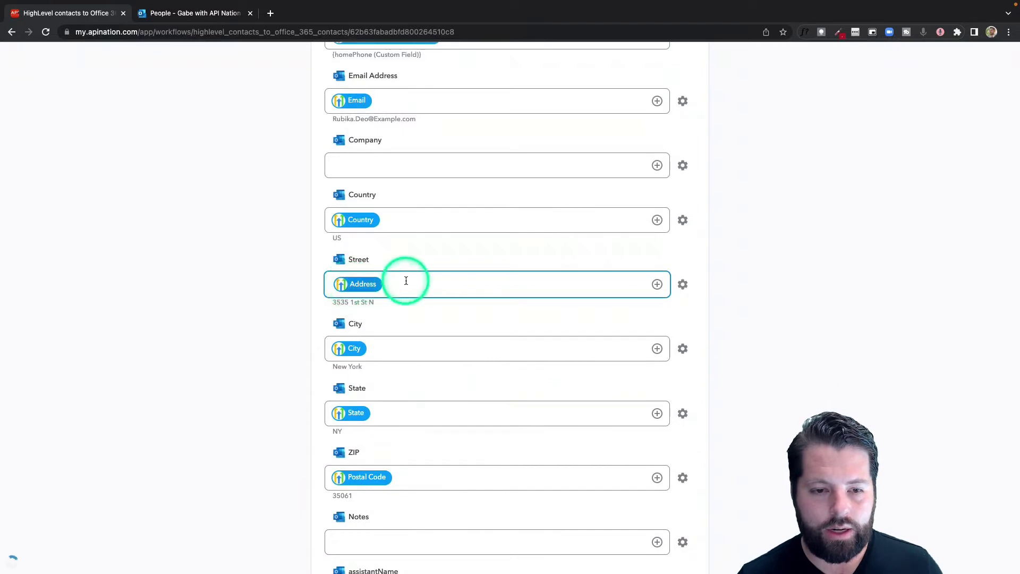
{"action": "left_click", "coordinate": [500, 477]}
{"action": "scroll", "coordinate": [468, 467], "scroll_direction": "down", "scroll_amount": 2}
Map the Outlook Notes field to HighLevel's Source value.
{"action": "left_click", "coordinate": [365, 445]}
{"action": "left_click", "coordinate": [581, 436]}
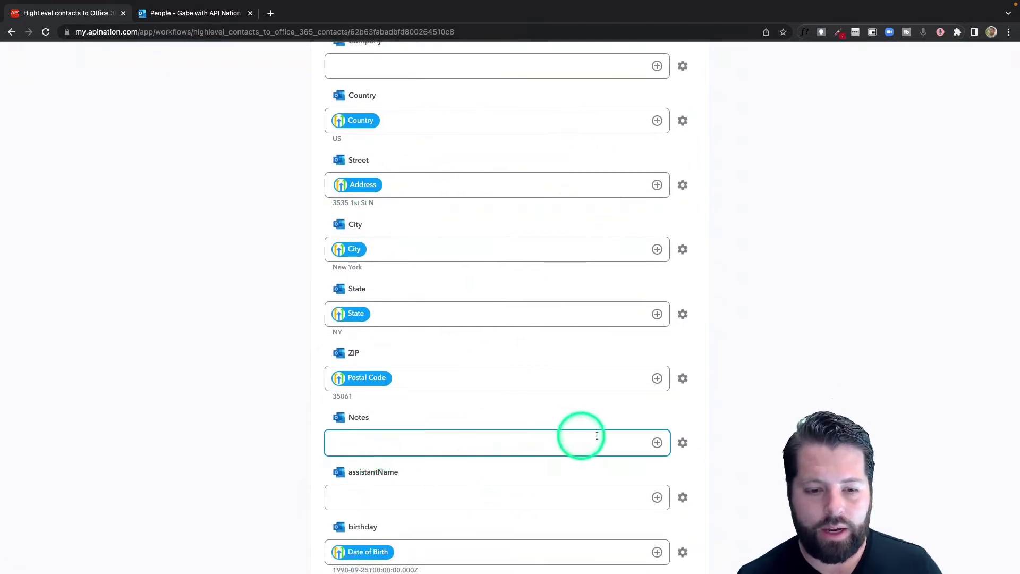
{"action": "left_click", "coordinate": [658, 443]}
{"action": "scroll", "coordinate": [479, 510], "scroll_direction": "down", "scroll_amount": 2}
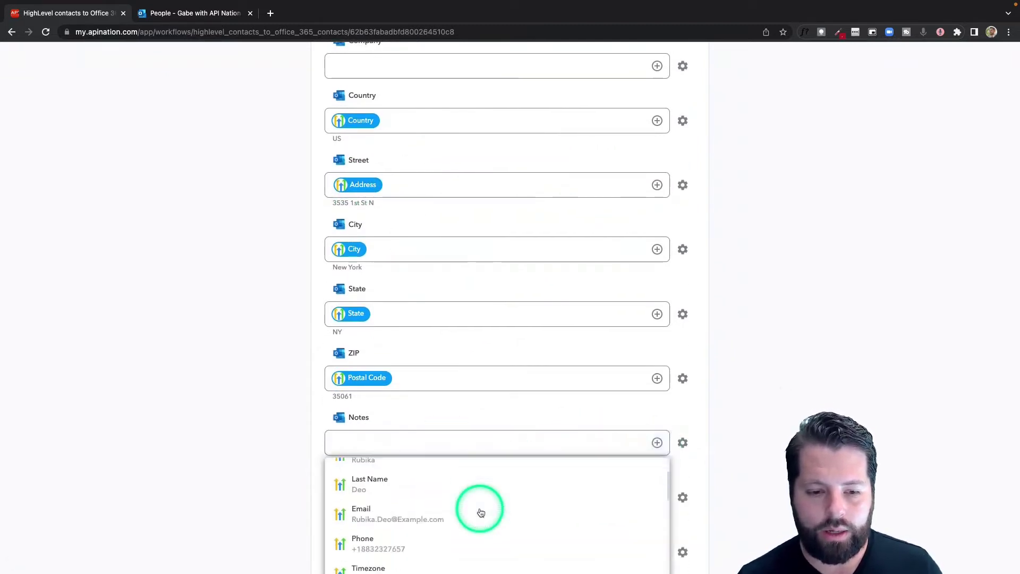
{"action": "scroll", "coordinate": [481, 512], "scroll_direction": "down", "scroll_amount": 4}
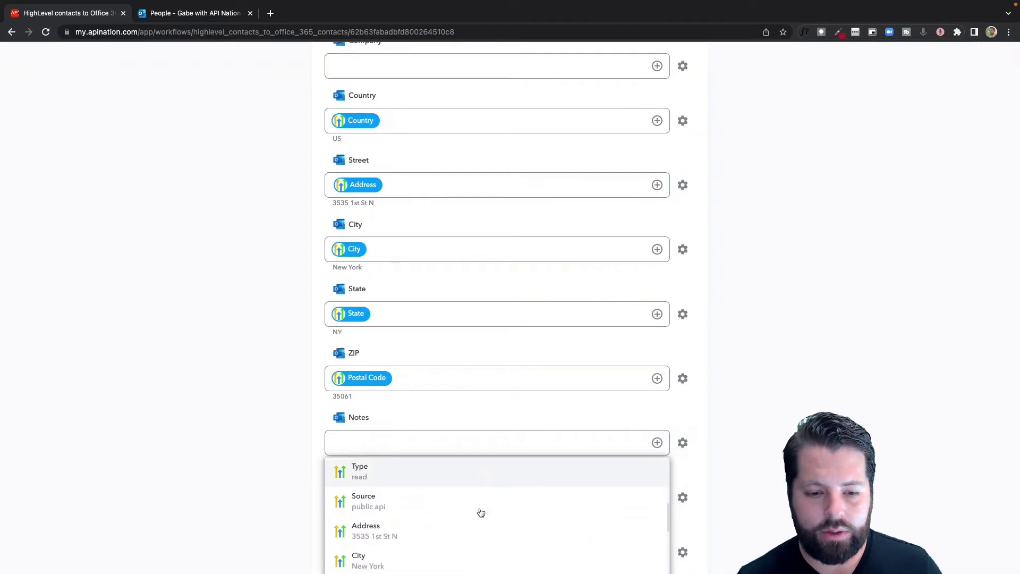
{"action": "scroll", "coordinate": [481, 513], "scroll_direction": "down", "scroll_amount": 1}
{"action": "left_click", "coordinate": [431, 502]}
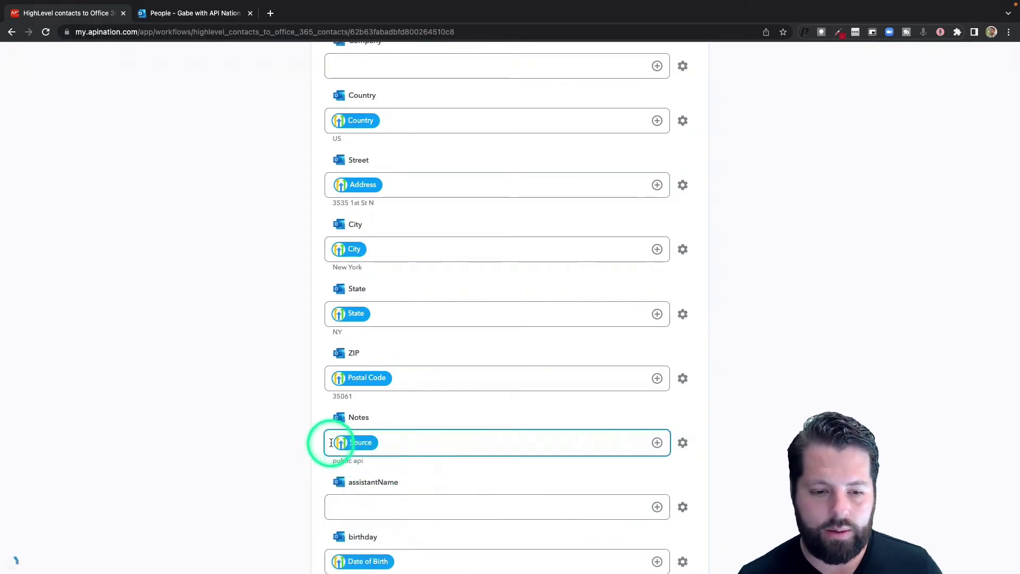
Add the label 'Source:' before the Source value in Notes.
{"action": "left_click", "coordinate": [395, 445]}
{"action": "scroll", "coordinate": [395, 445], "scroll_direction": "down", "scroll_amount": 3}
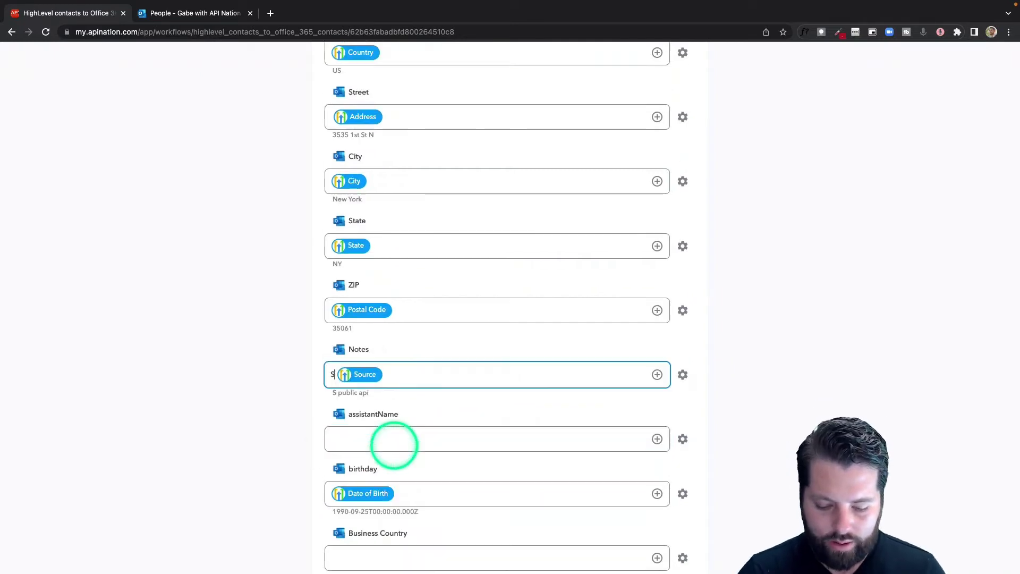
{"action": "type", "text": "Soure"}
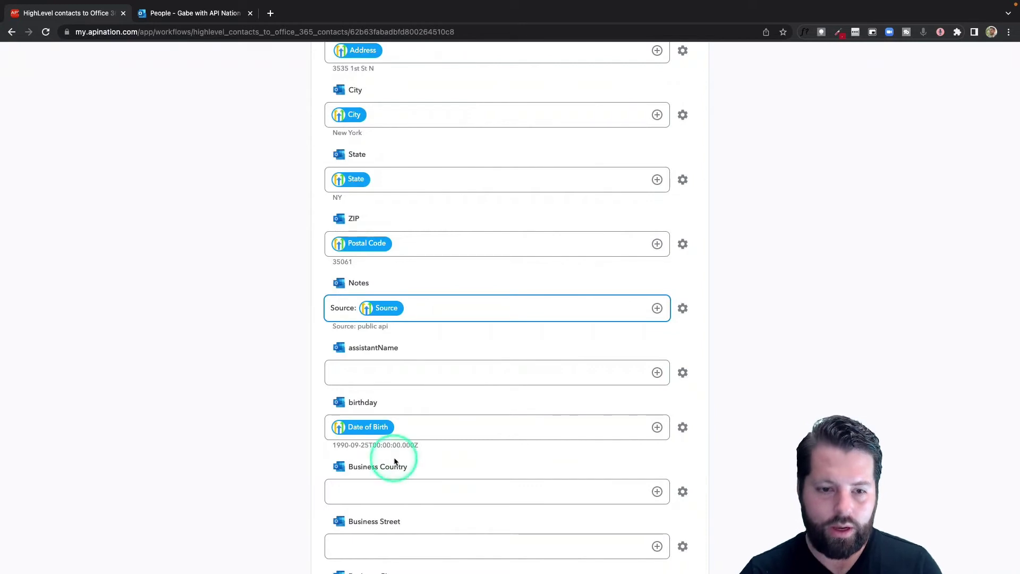
{"action": "left_click", "coordinate": [333, 352]}
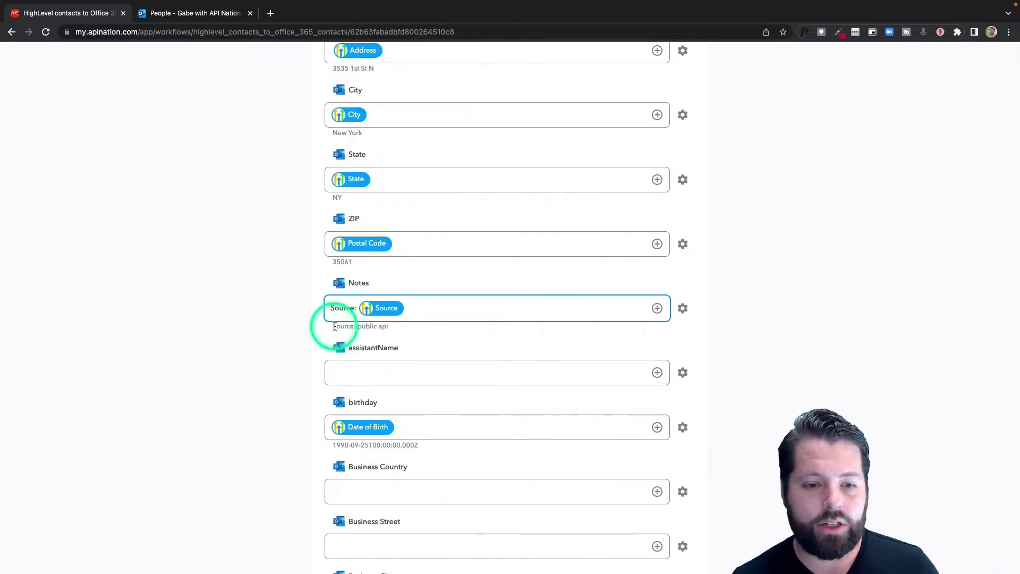
{"action": "left_click", "coordinate": [349, 328]}
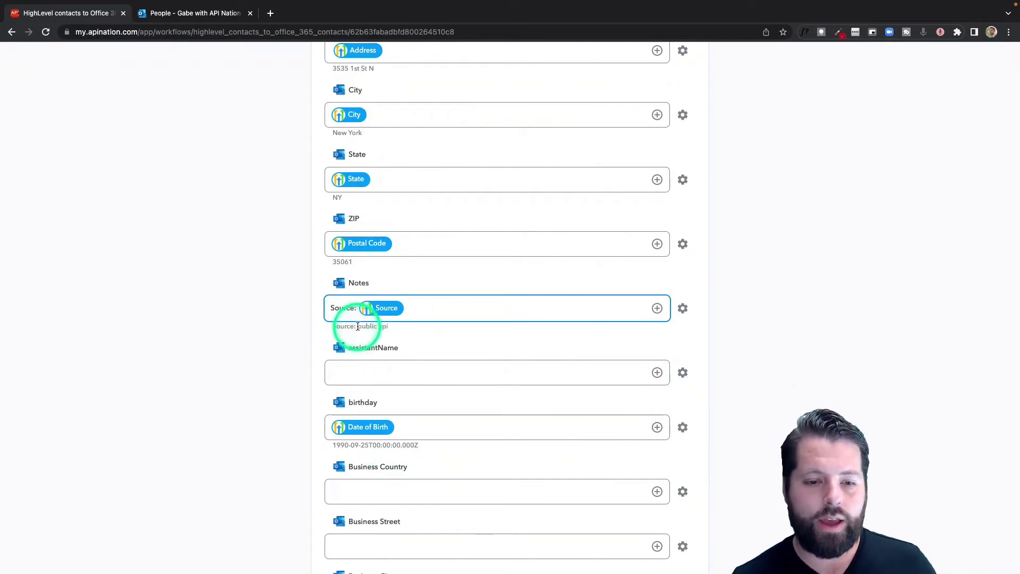
{"action": "left_click_drag", "start_coordinate": [358, 326], "coordinate": [384, 326]}
{"action": "left_click", "coordinate": [421, 313]}
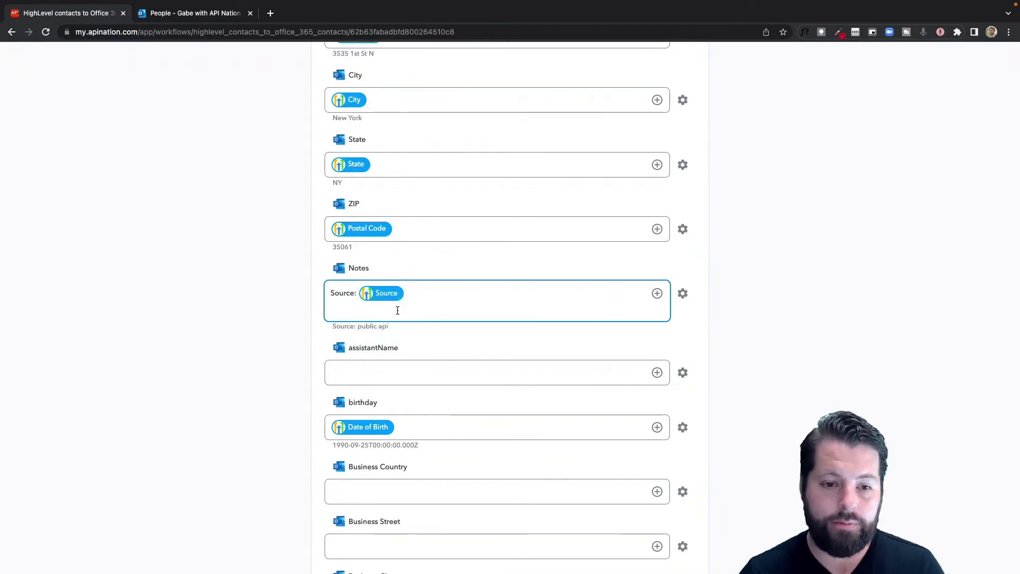
Add a second Notes line 'Tags:' followed by the Tags variable.
{"action": "left_click", "coordinate": [657, 293]}
{"action": "scroll", "coordinate": [492, 449], "scroll_direction": "down", "scroll_amount": 3}
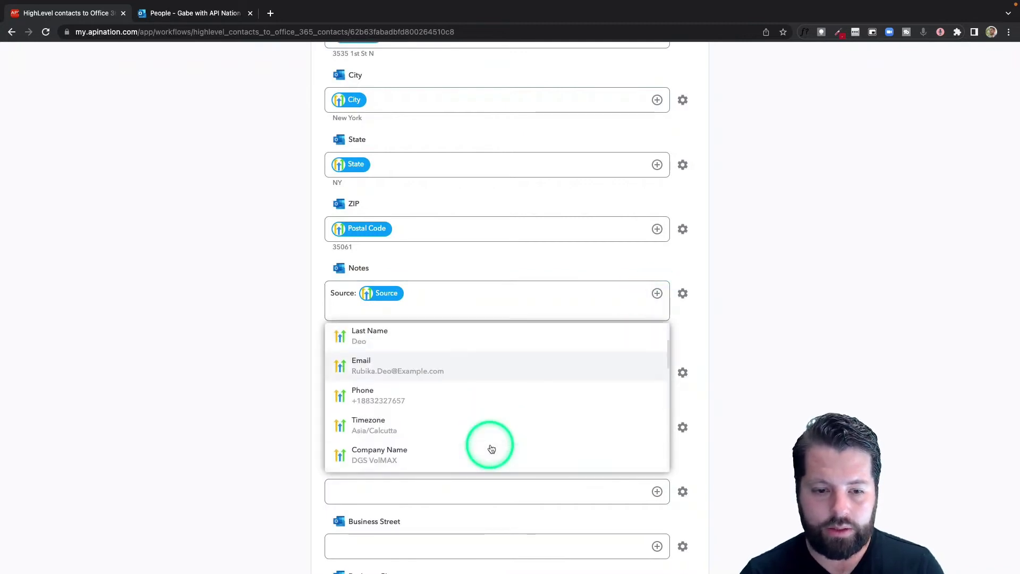
{"action": "scroll", "coordinate": [491, 449], "scroll_direction": "down", "scroll_amount": 5}
{"action": "left_click", "coordinate": [538, 300]}
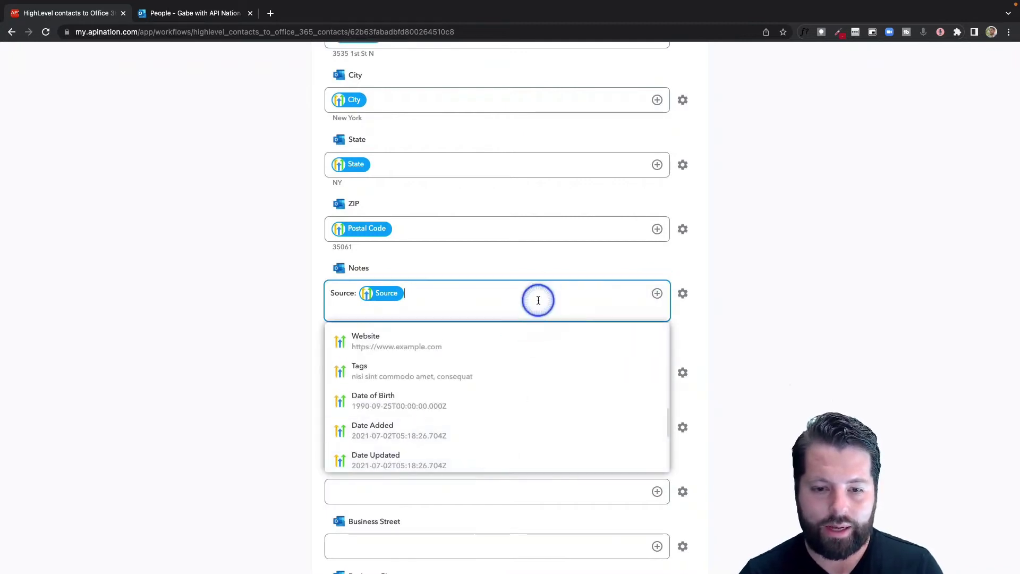
{"action": "key", "text": "Return"}
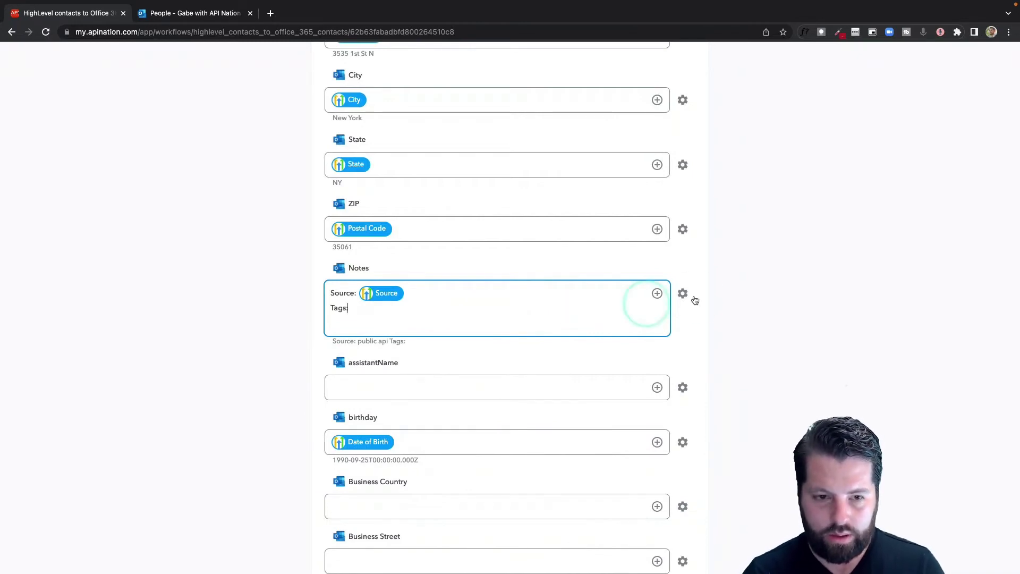
{"action": "left_click", "coordinate": [657, 293]}
{"action": "left_click", "coordinate": [553, 348]}
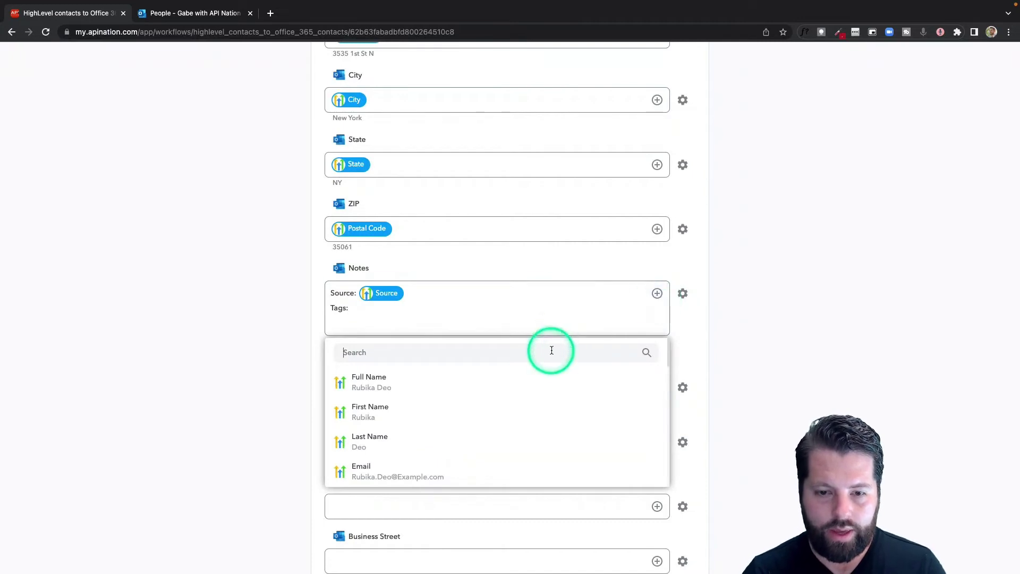
{"action": "type", "text": "ta"}
{"action": "left_click", "coordinate": [461, 432]}
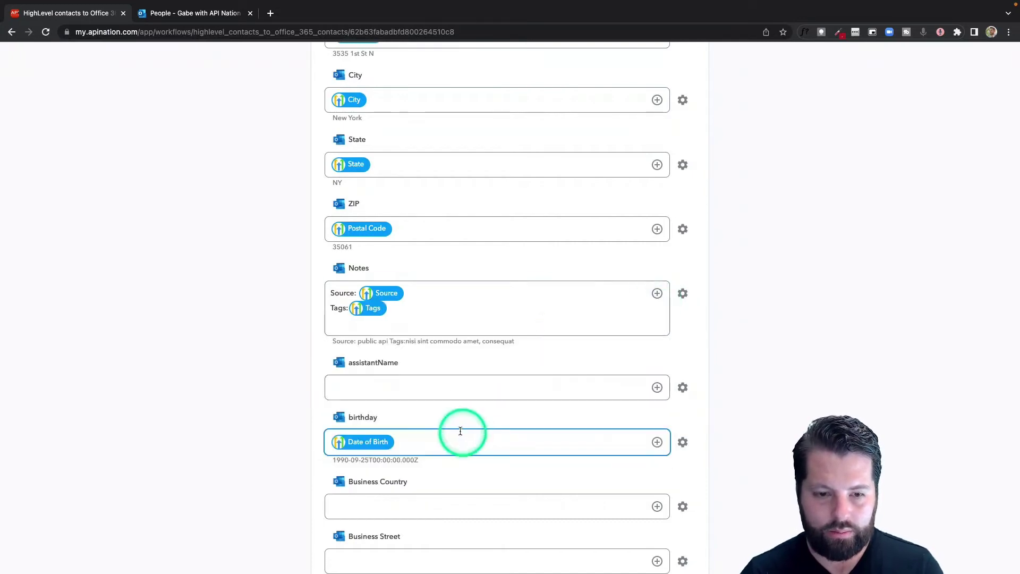
{"action": "scroll", "coordinate": [285, 432], "scroll_direction": "up", "scroll_amount": 1}
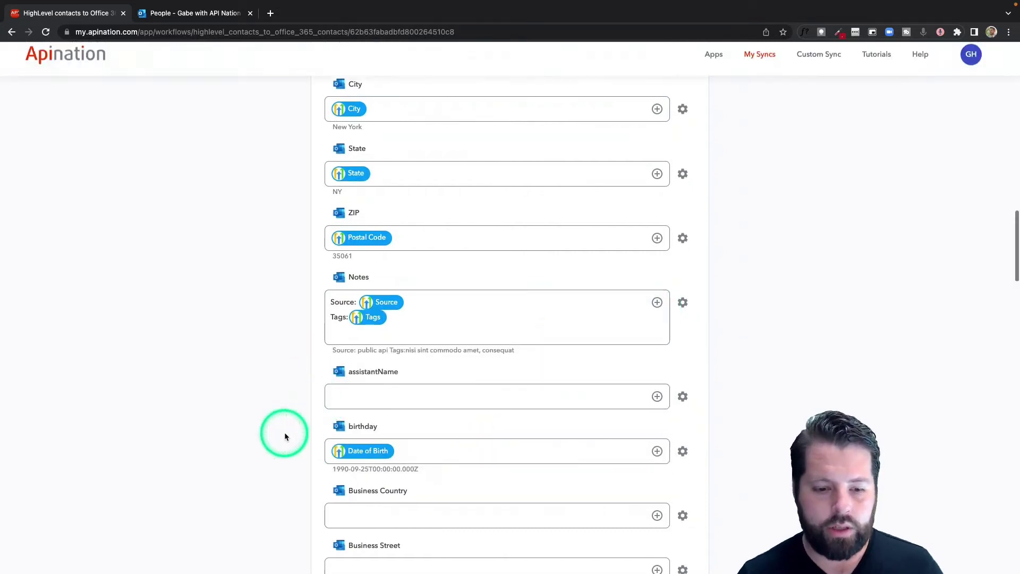
Activate the HighLevel-to-Office 365 contacts sync and view its run logs.
{"action": "scroll", "coordinate": [285, 436], "scroll_direction": "up", "scroll_amount": 15}
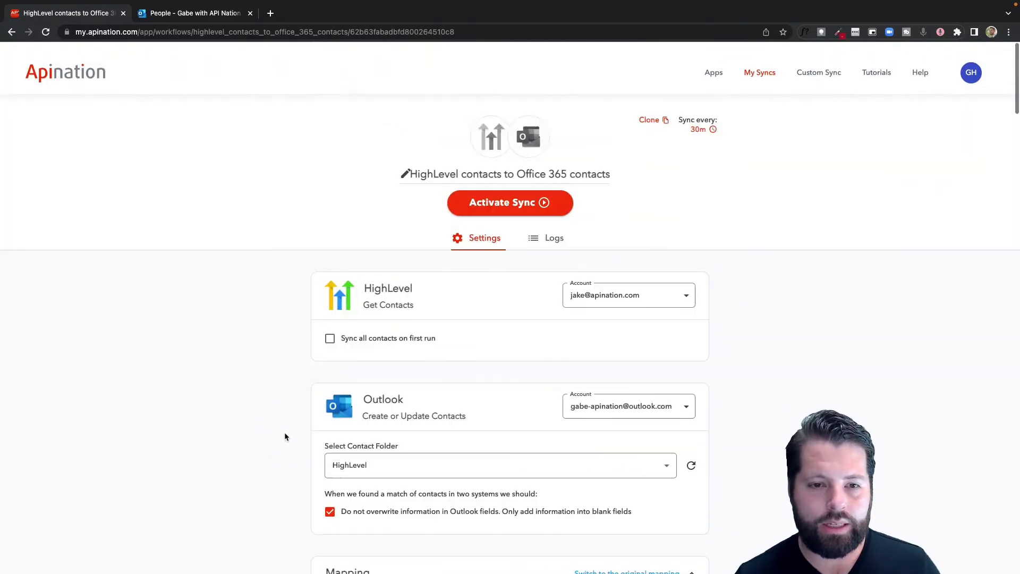
{"action": "left_click", "coordinate": [534, 202]}
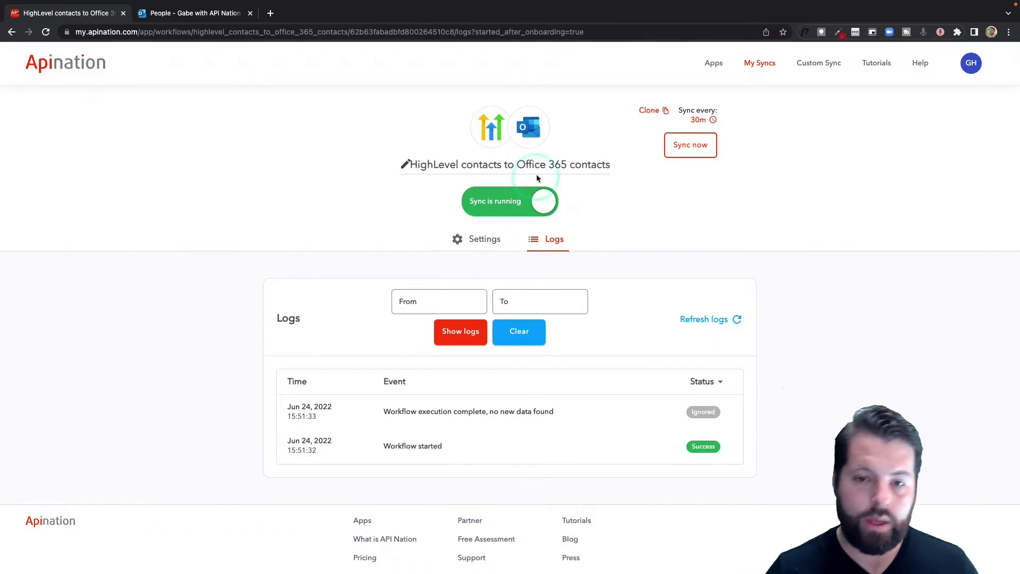
{"action": "left_click", "coordinate": [536, 179]}
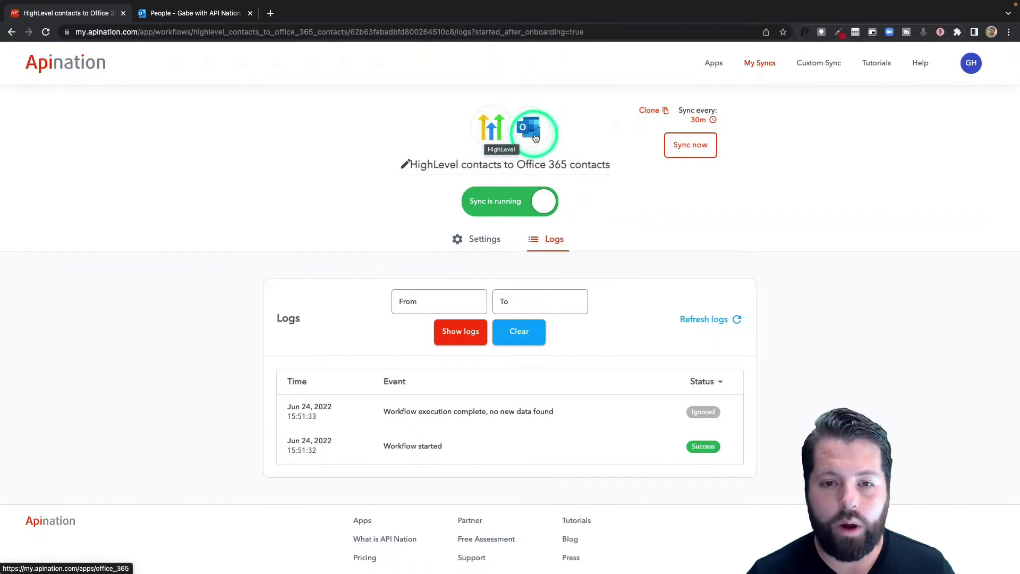
Pair HighLevel with Outlook and activate the 'Office 365 contacts to HighLevel contacts' sync.
{"action": "left_click", "coordinate": [494, 131]}
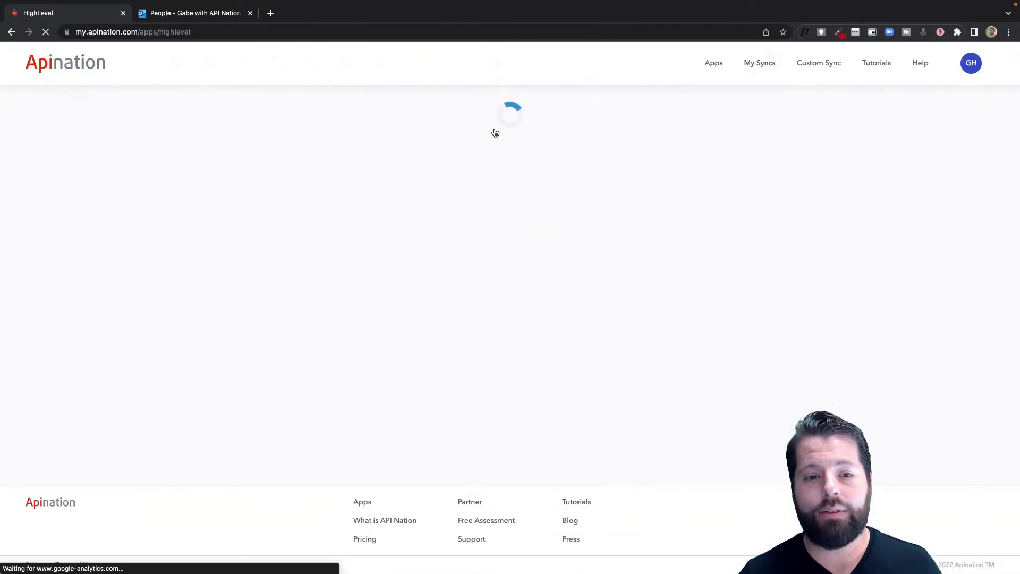
{"action": "scroll", "coordinate": [535, 289], "scroll_direction": "down", "scroll_amount": 7}
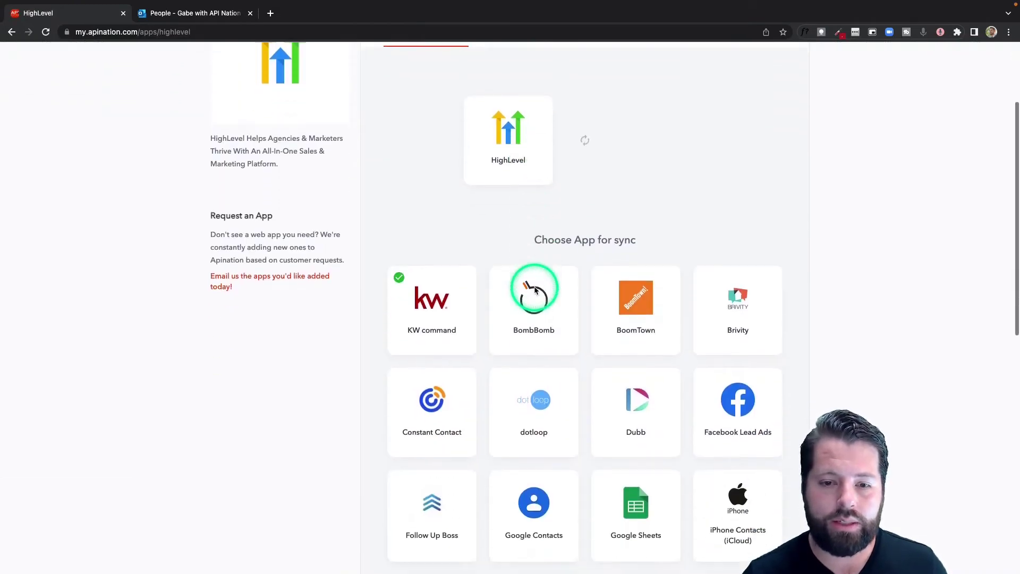
{"action": "scroll", "coordinate": [535, 289], "scroll_direction": "down", "scroll_amount": 4}
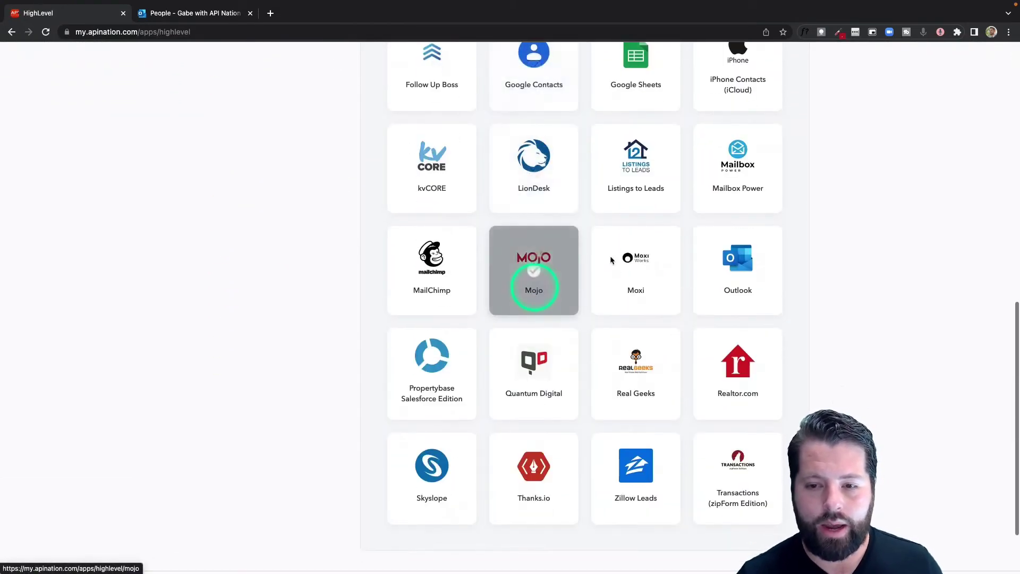
{"action": "left_click", "coordinate": [710, 259]}
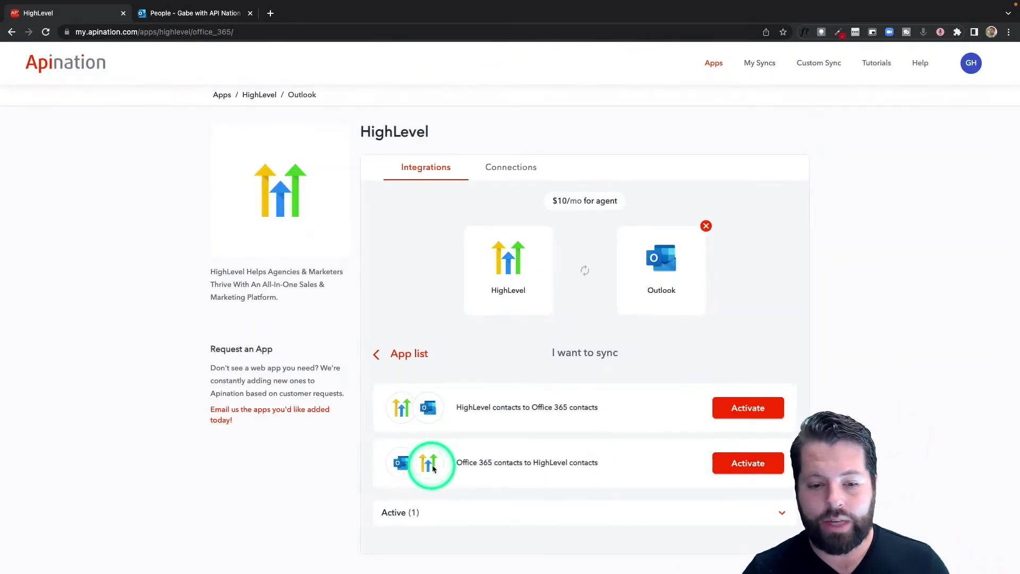
{"action": "left_click", "coordinate": [756, 465]}
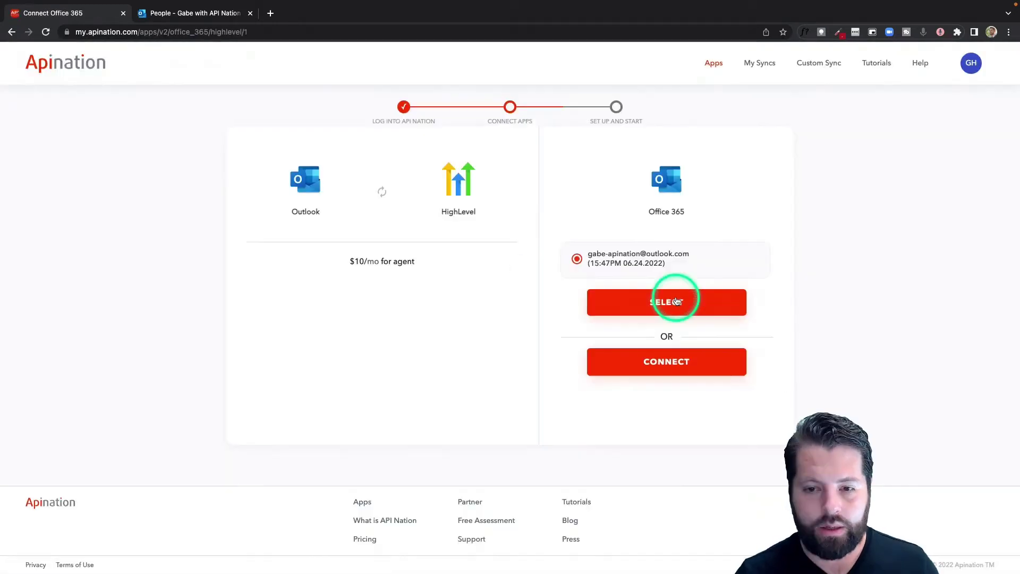
Select both connected accounts, choose the HighLevel contact folder, and subscribe at $10 monthly.
{"action": "left_click", "coordinate": [673, 301]}
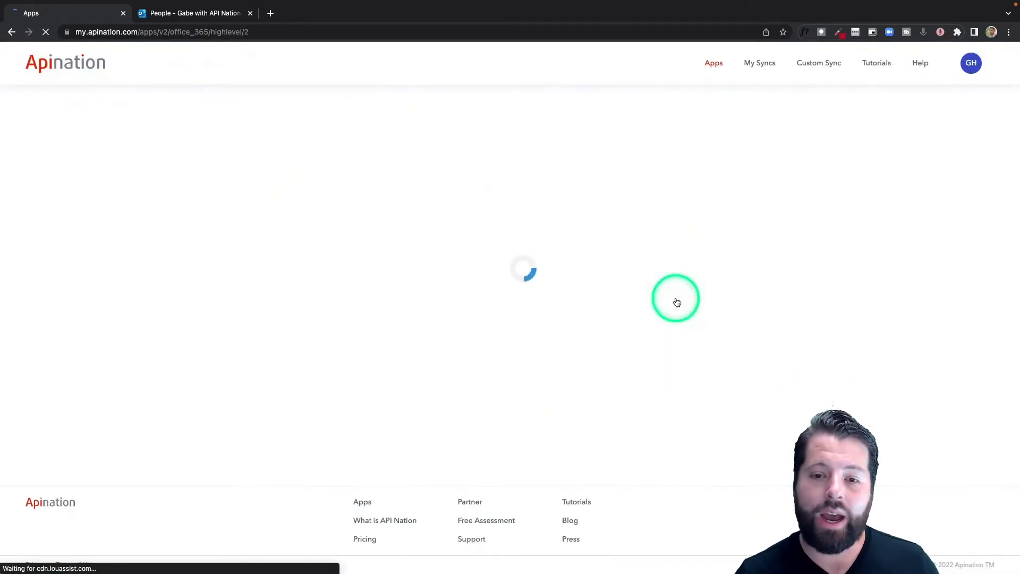
{"action": "left_click", "coordinate": [677, 302]}
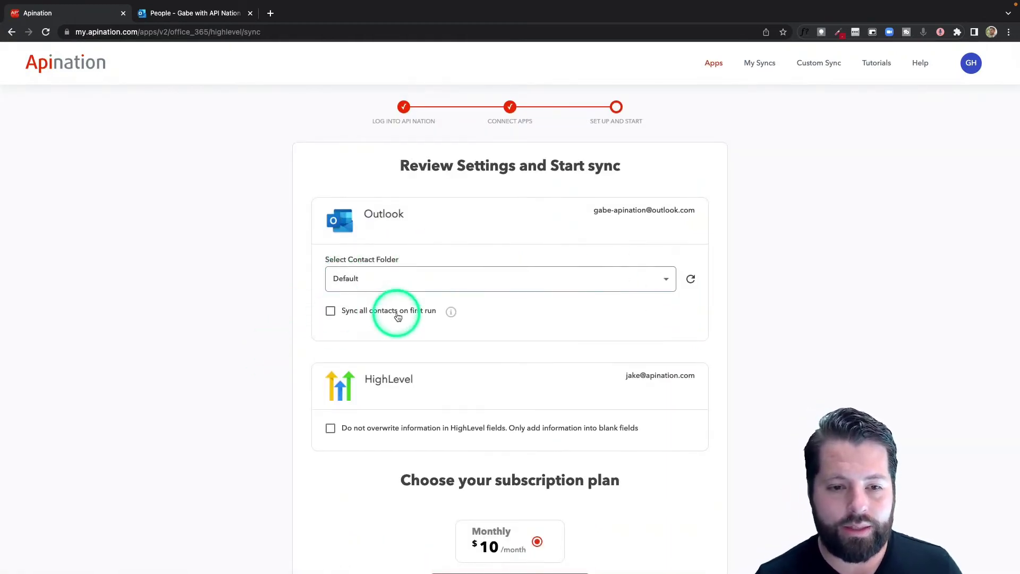
{"action": "left_click", "coordinate": [501, 285]}
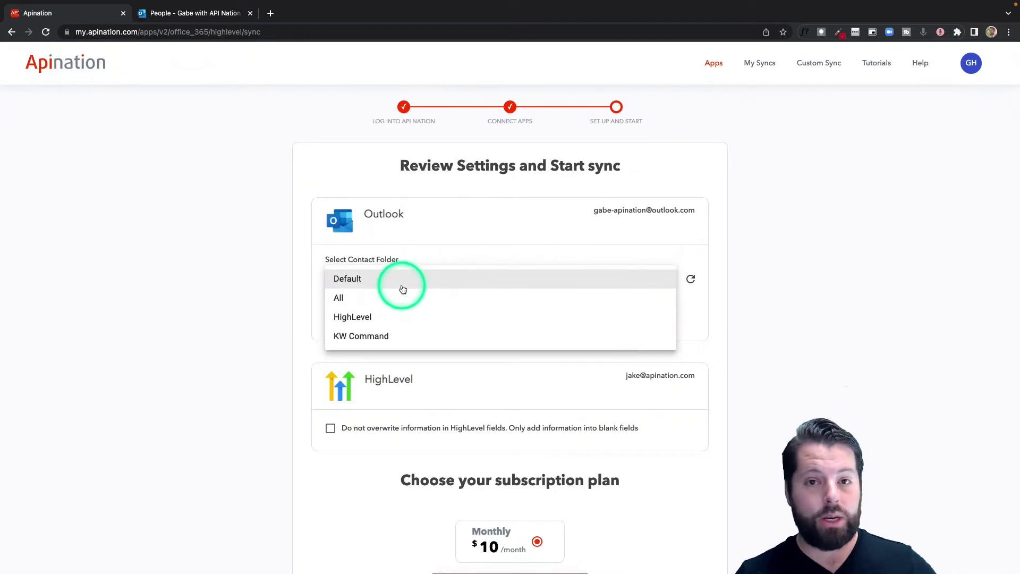
{"action": "left_click", "coordinate": [394, 318]}
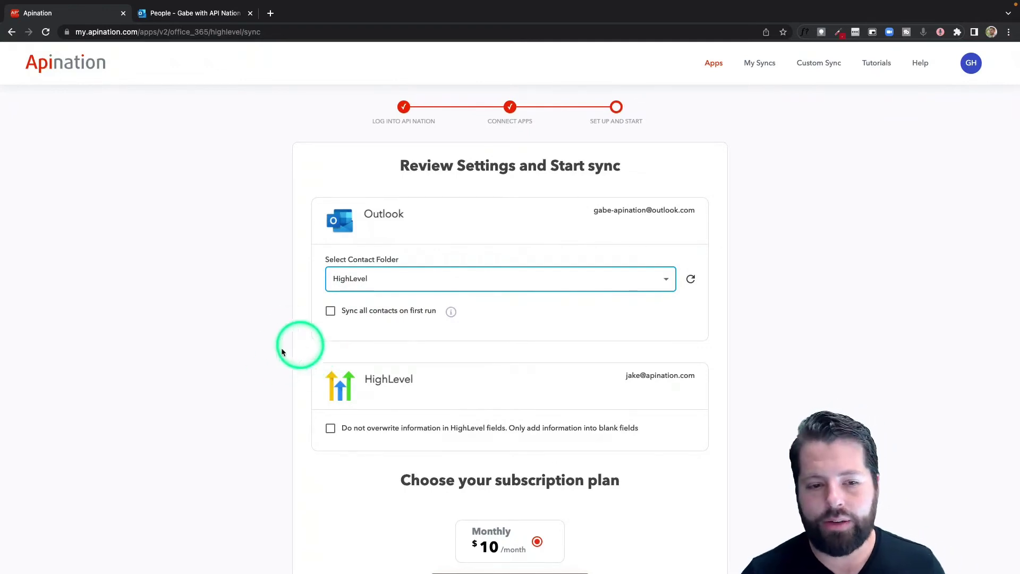
{"action": "scroll", "coordinate": [341, 350], "scroll_direction": "down", "scroll_amount": 2}
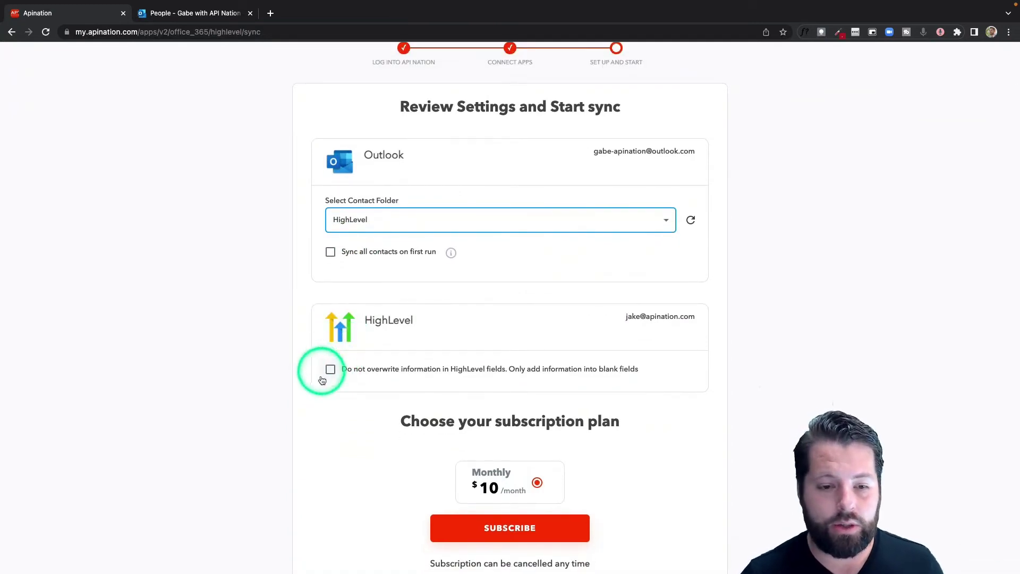
{"action": "scroll", "coordinate": [391, 448], "scroll_direction": "down", "scroll_amount": 3}
{"action": "left_click", "coordinate": [512, 449]}
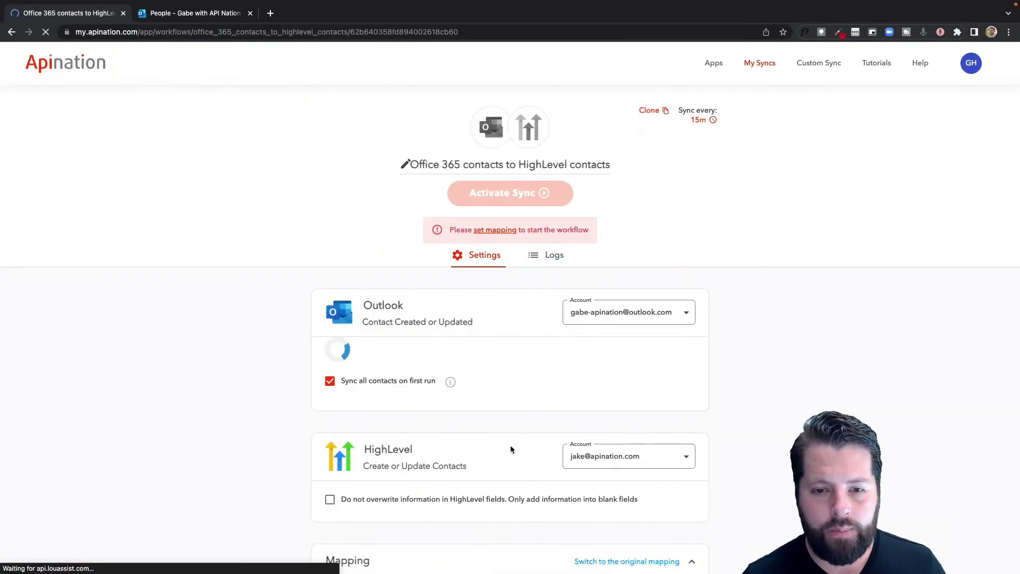
Map Outlook's First Name and Last Name into HighLevel's Full Name field.
{"action": "scroll", "coordinate": [511, 450], "scroll_direction": "down", "scroll_amount": 4}
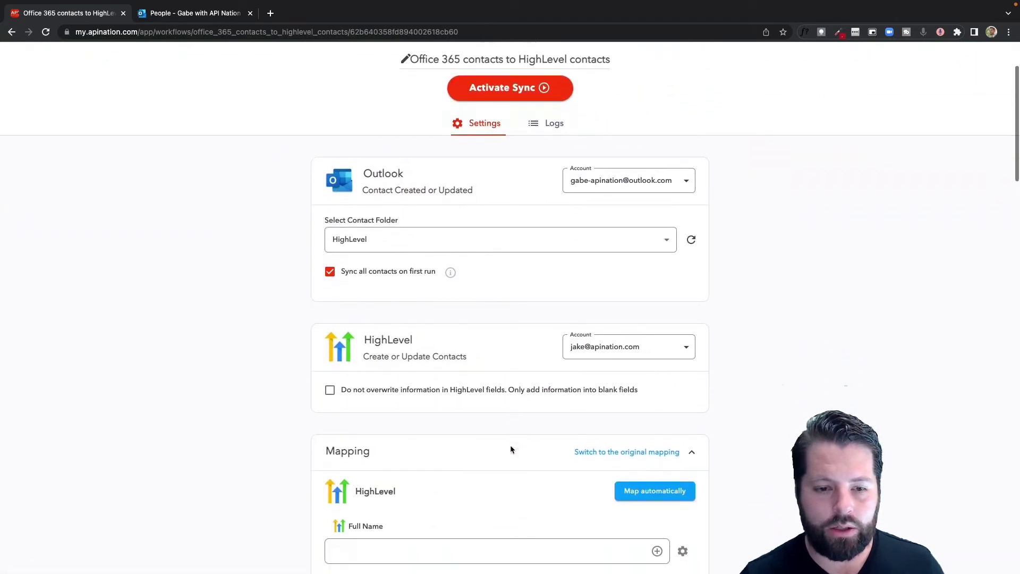
{"action": "scroll", "coordinate": [510, 446], "scroll_direction": "down", "scroll_amount": 10}
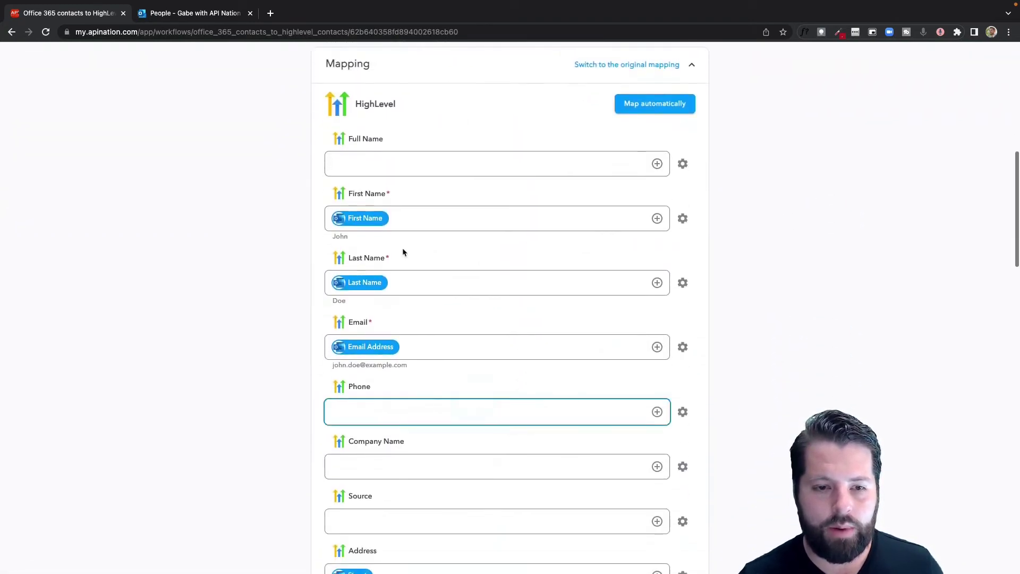
{"action": "left_click", "coordinate": [357, 217]}
{"action": "left_click", "coordinate": [353, 155]}
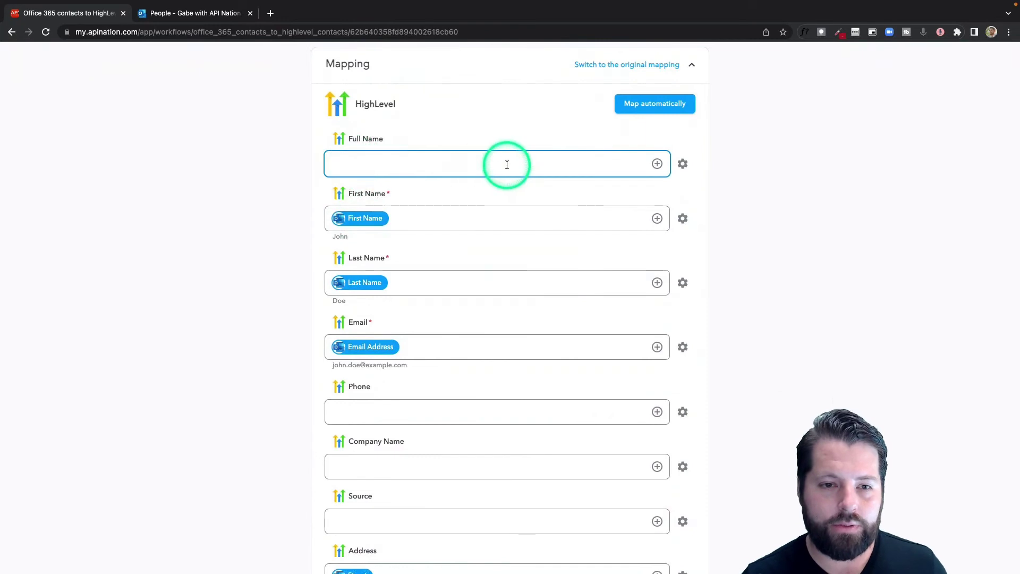
{"action": "left_click", "coordinate": [658, 164]}
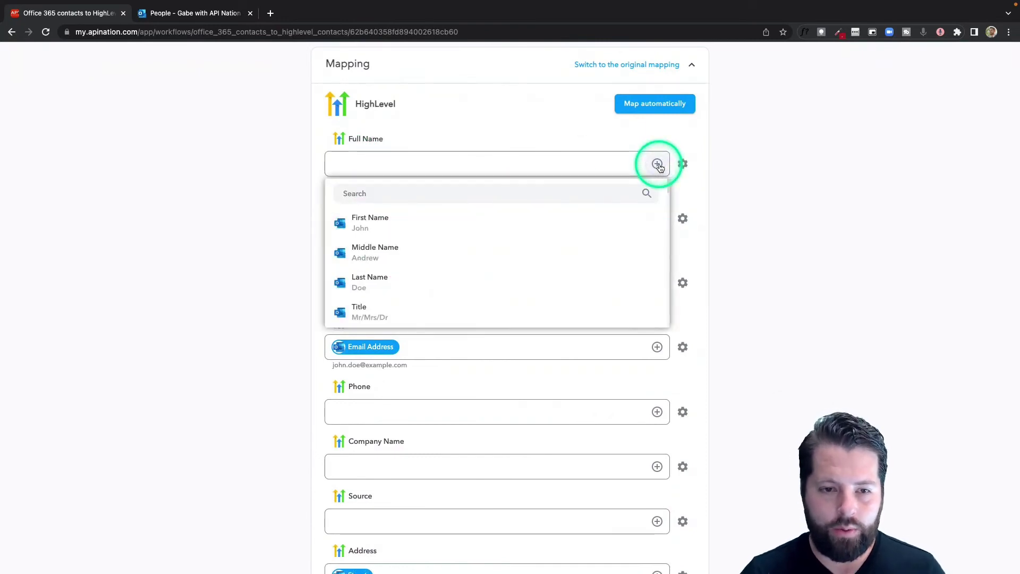
{"action": "left_click", "coordinate": [464, 226]}
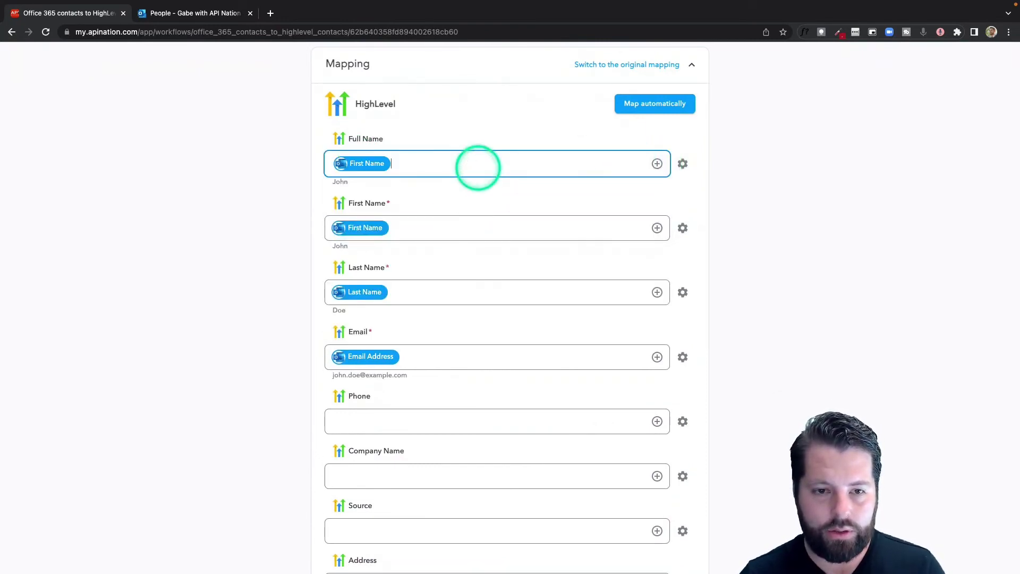
{"action": "scroll", "coordinate": [477, 167], "scroll_direction": "up", "scroll_amount": 3}
{"action": "left_click", "coordinate": [658, 308]}
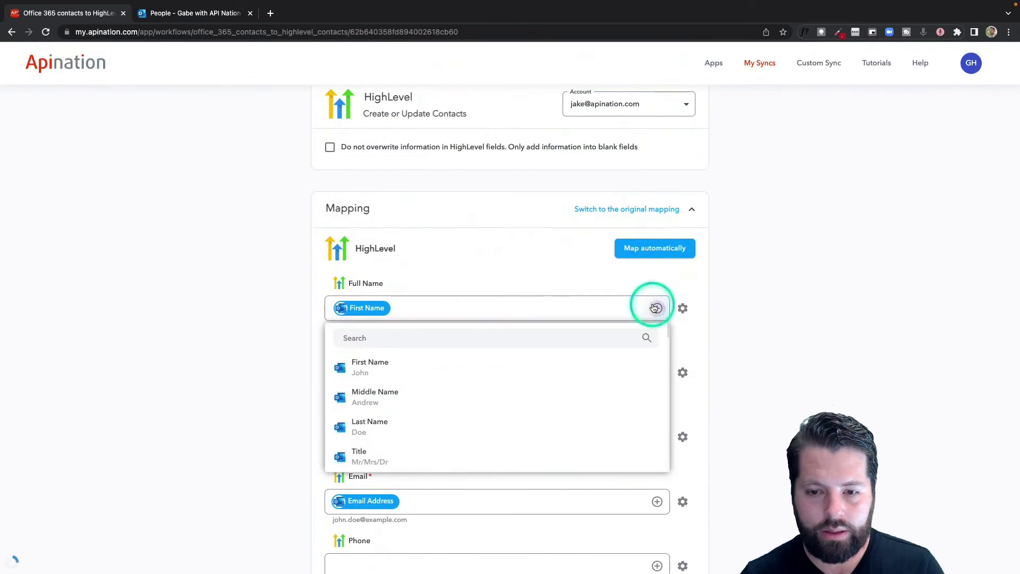
{"action": "left_click", "coordinate": [494, 422]}
Map Mobile Phone, Home Phone and Business Phone into HighLevel's Phone field.
{"action": "scroll", "coordinate": [292, 472], "scroll_direction": "down", "scroll_amount": 5}
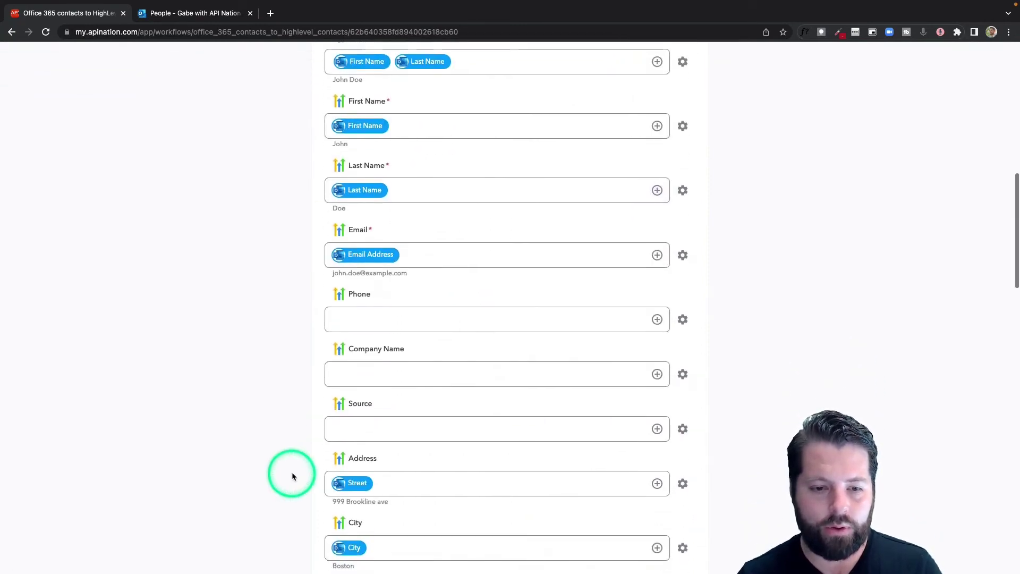
{"action": "left_click", "coordinate": [657, 248]}
{"action": "scroll", "coordinate": [526, 249], "scroll_direction": "up", "scroll_amount": 1}
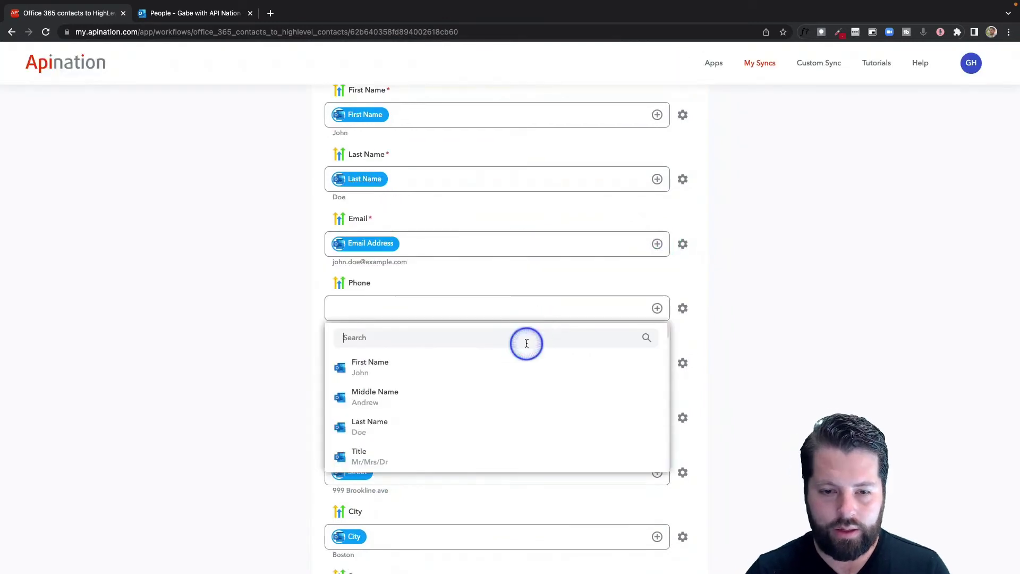
{"action": "type", "text": "pho"}
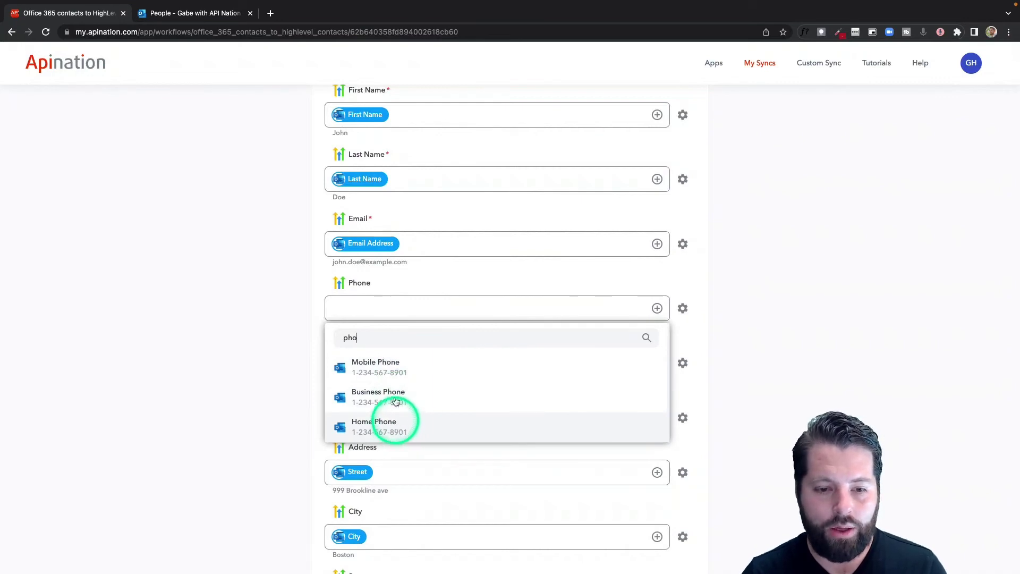
{"action": "left_click", "coordinate": [394, 368]}
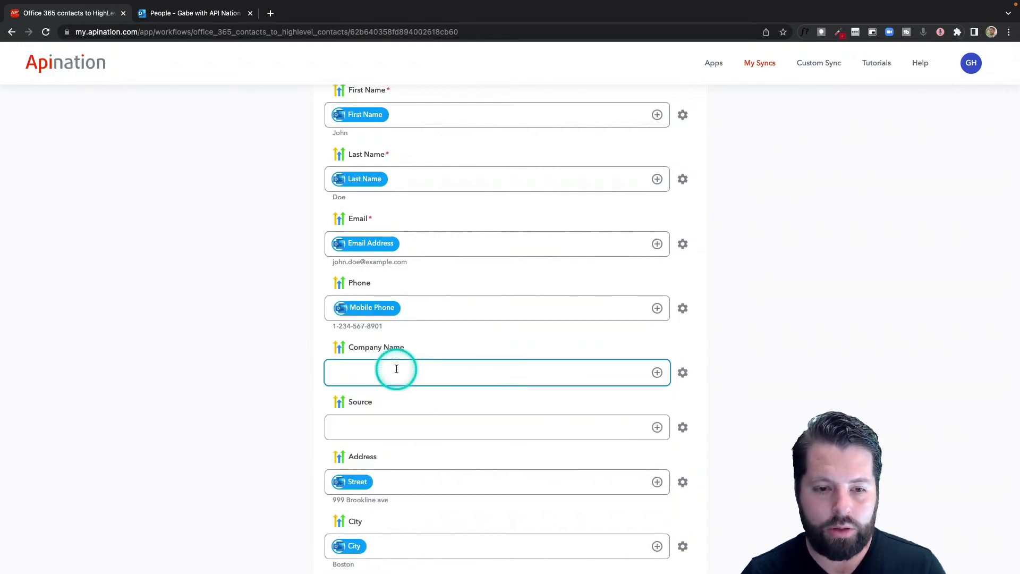
{"action": "left_click", "coordinate": [657, 308]}
{"action": "left_click", "coordinate": [528, 420]}
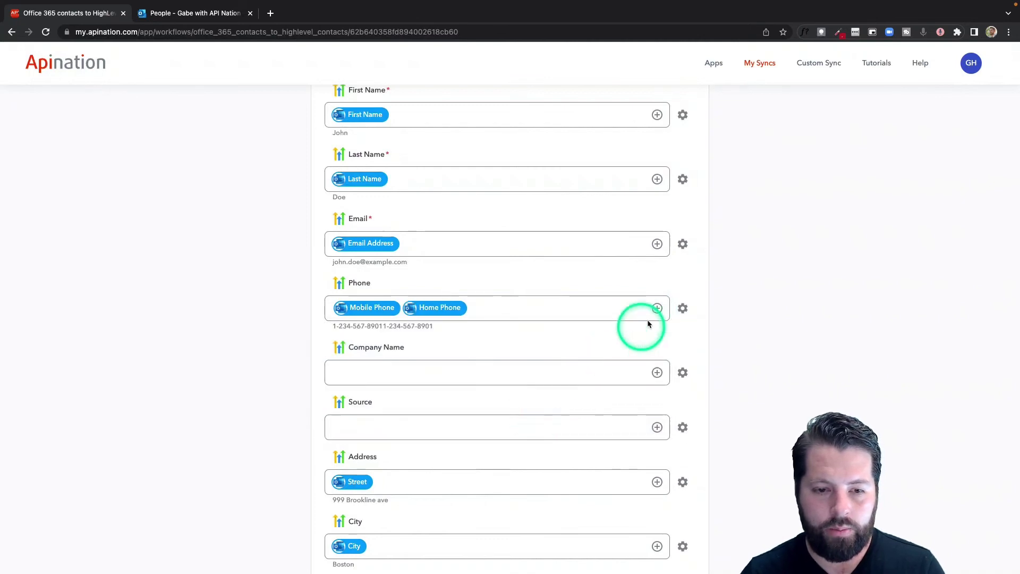
{"action": "left_click", "coordinate": [656, 311]}
{"action": "left_click", "coordinate": [485, 405]}
{"action": "left_click", "coordinate": [532, 373]}
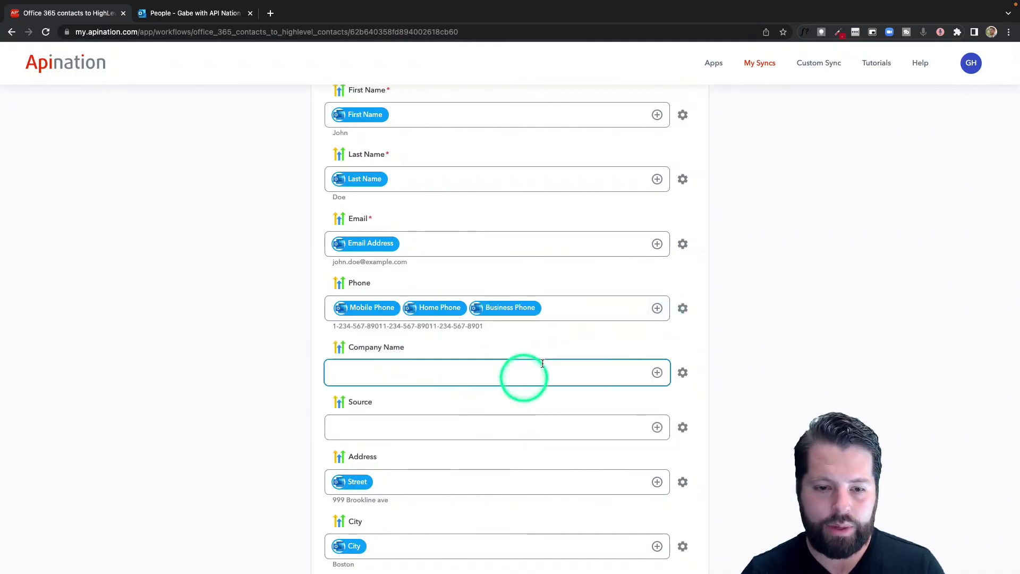
{"action": "left_click", "coordinate": [523, 351]}
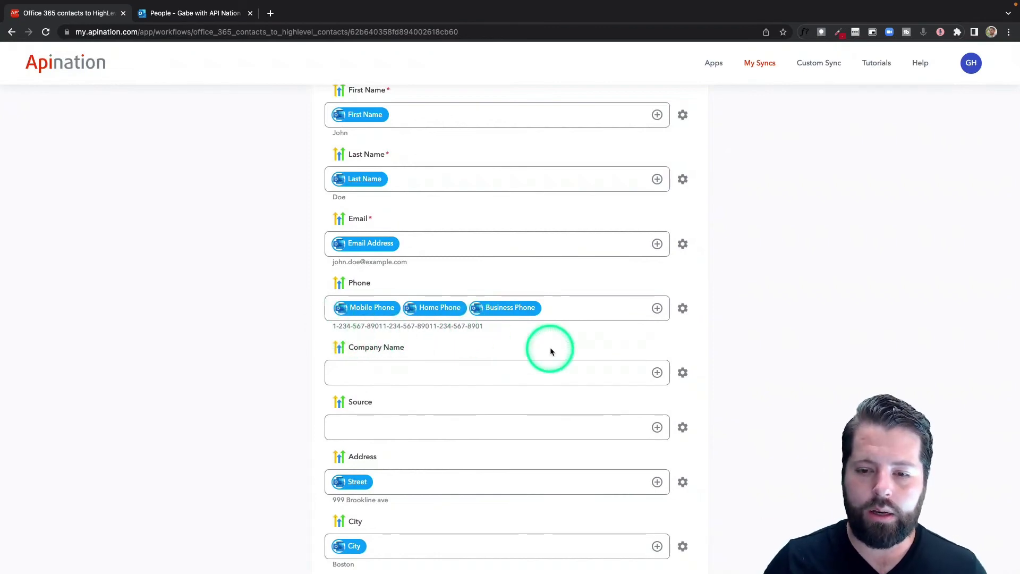
Check that Phone's field priority order is Mobile Phone, Home Phone, then Business Phone.
{"action": "left_click", "coordinate": [683, 309]}
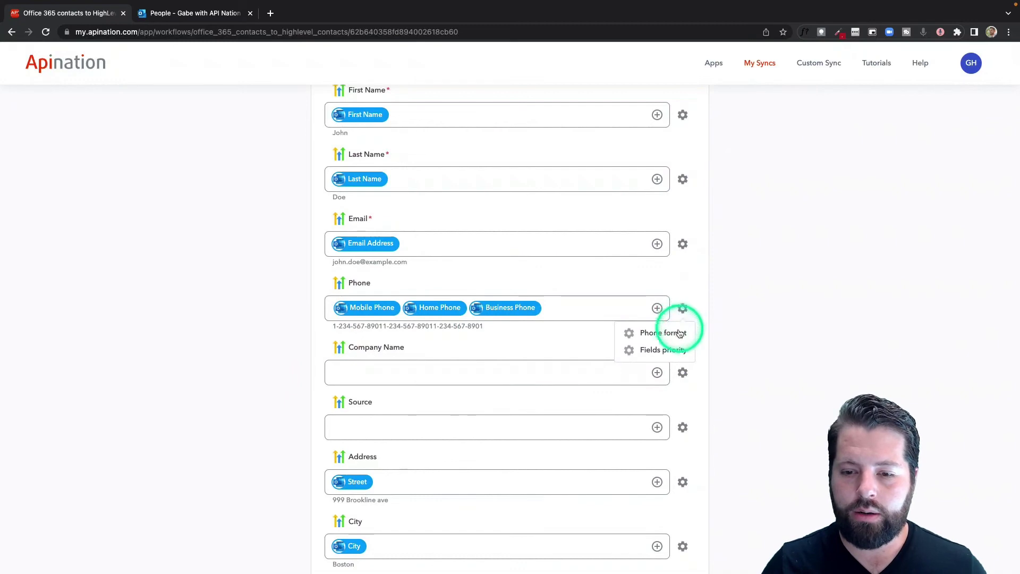
{"action": "left_click", "coordinate": [658, 352]}
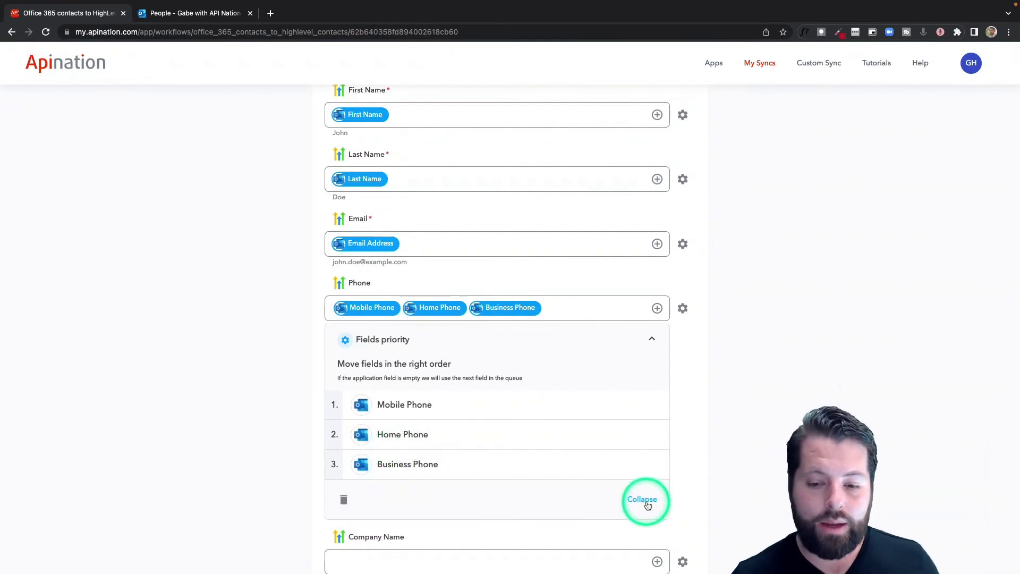
{"action": "left_click", "coordinate": [647, 505]}
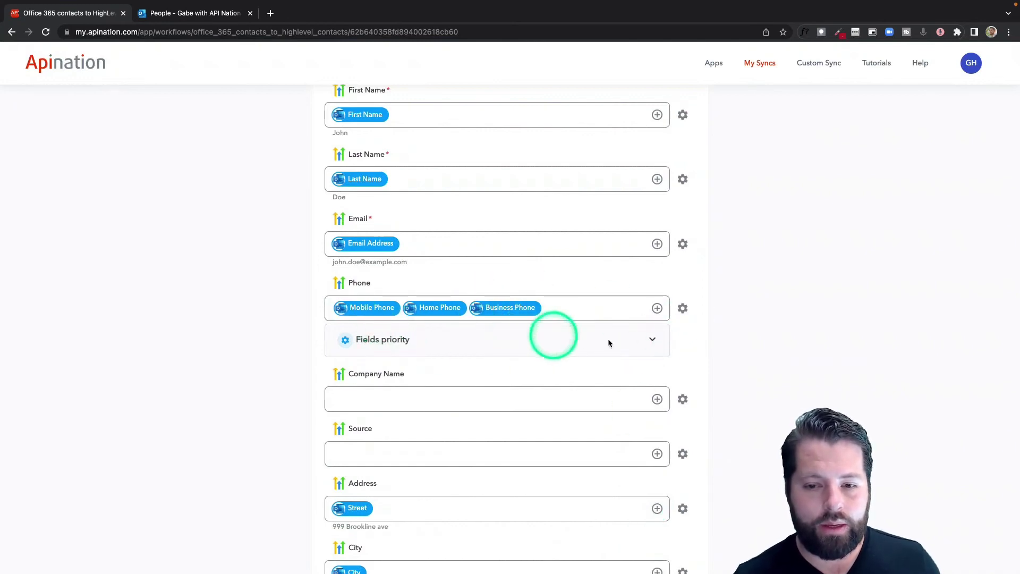
{"action": "left_click", "coordinate": [653, 342]}
{"action": "left_click", "coordinate": [653, 342]}
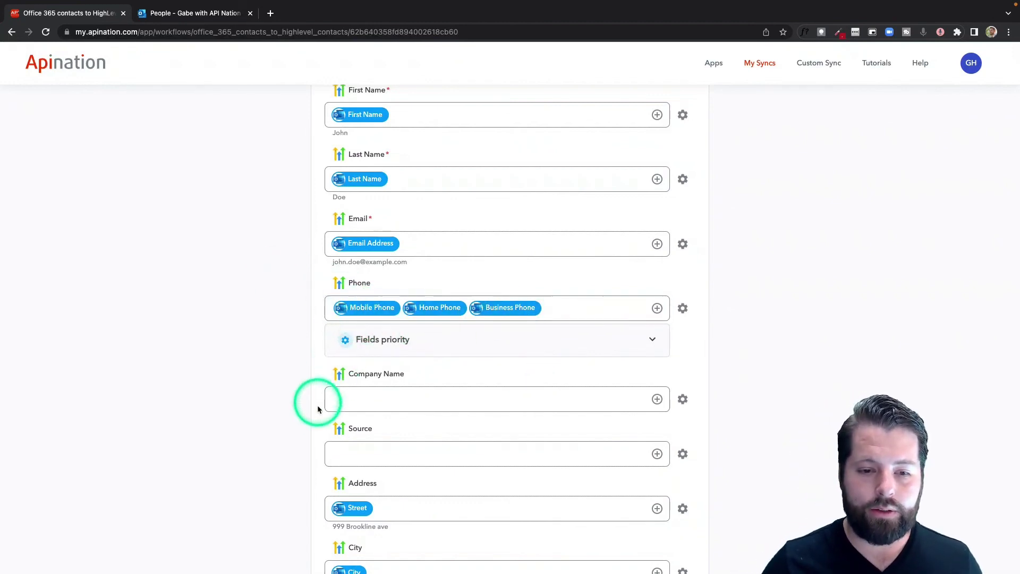
{"action": "scroll", "coordinate": [317, 409], "scroll_direction": "down", "scroll_amount": 5}
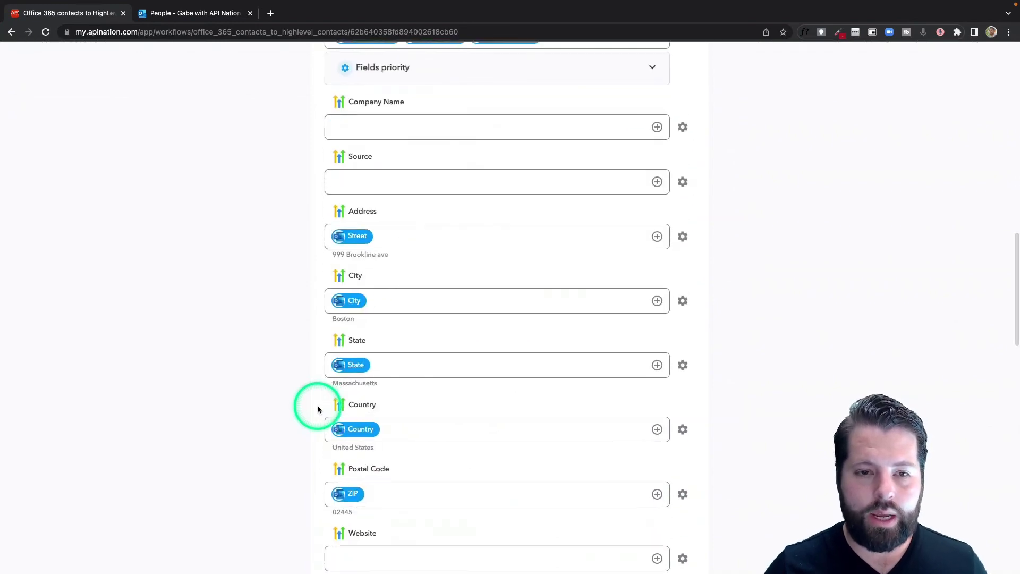
{"action": "scroll", "coordinate": [318, 404], "scroll_direction": "down", "scroll_amount": 5}
{"action": "scroll", "coordinate": [317, 405], "scroll_direction": "up", "scroll_amount": 10}
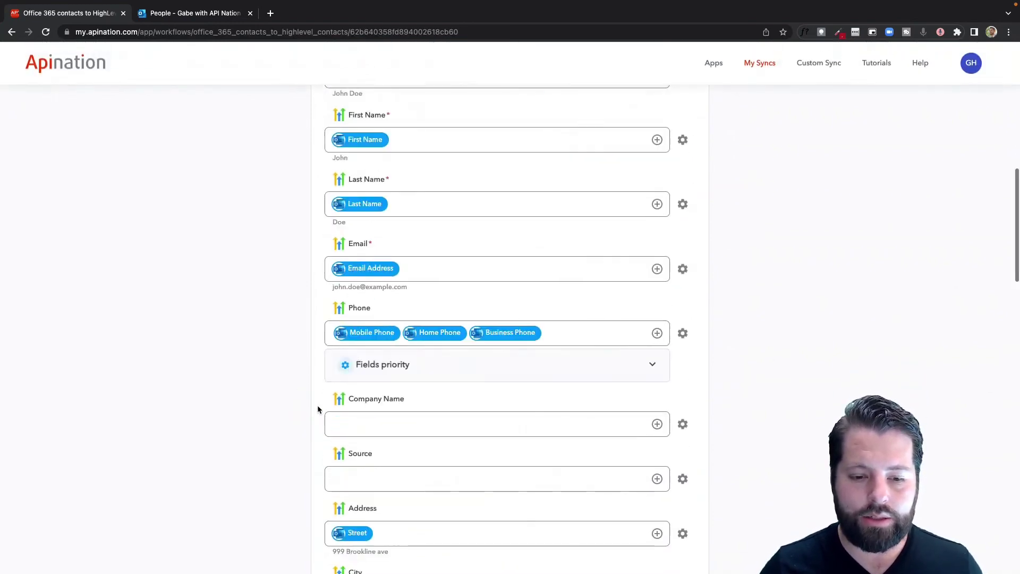
Activate the Office 365 to HighLevel sync and confirm both syncs show Active in My Syncs.
{"action": "scroll", "coordinate": [317, 405], "scroll_direction": "up", "scroll_amount": 12}
{"action": "left_click", "coordinate": [529, 195]}
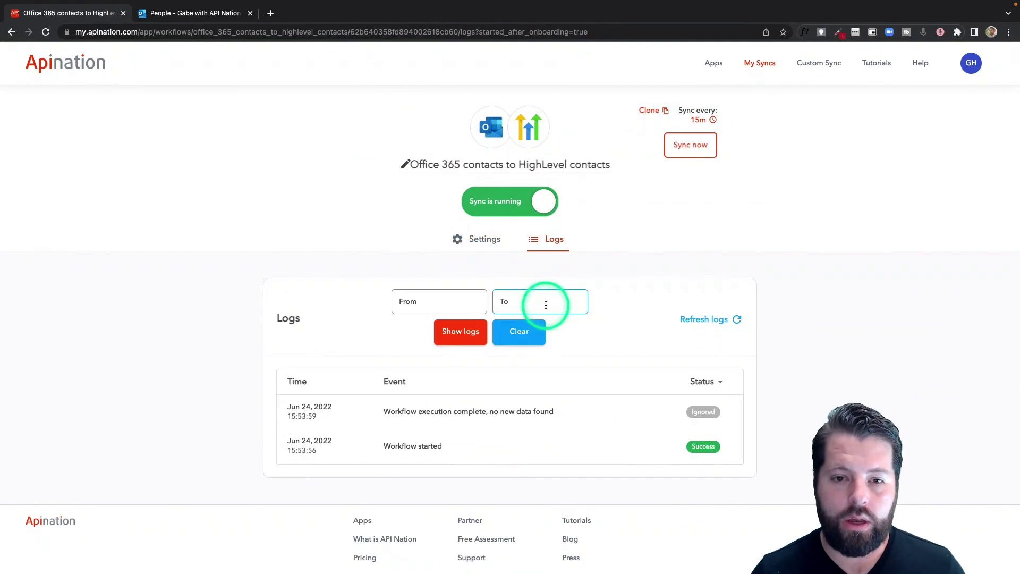
{"action": "left_click", "coordinate": [757, 63]}
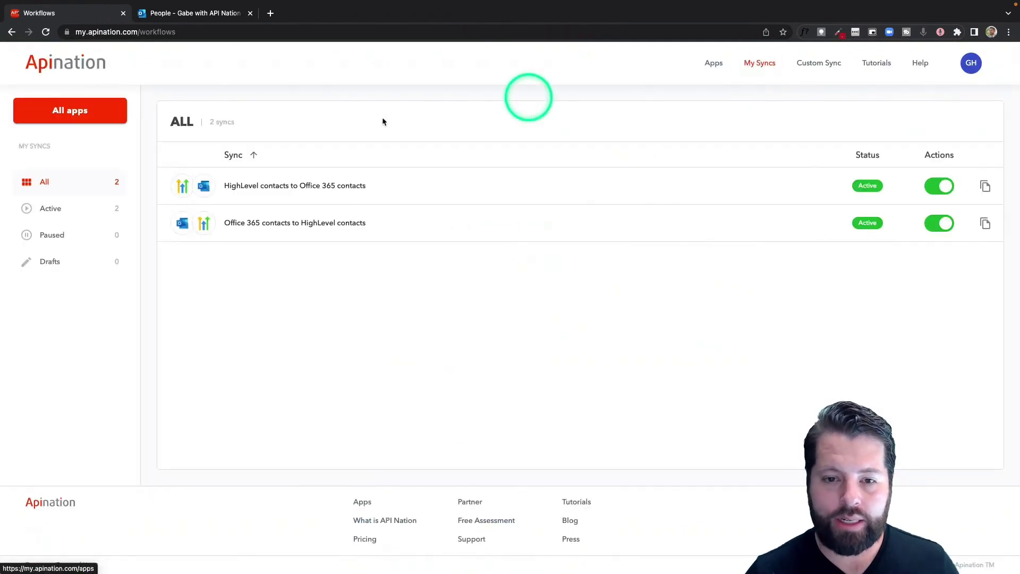